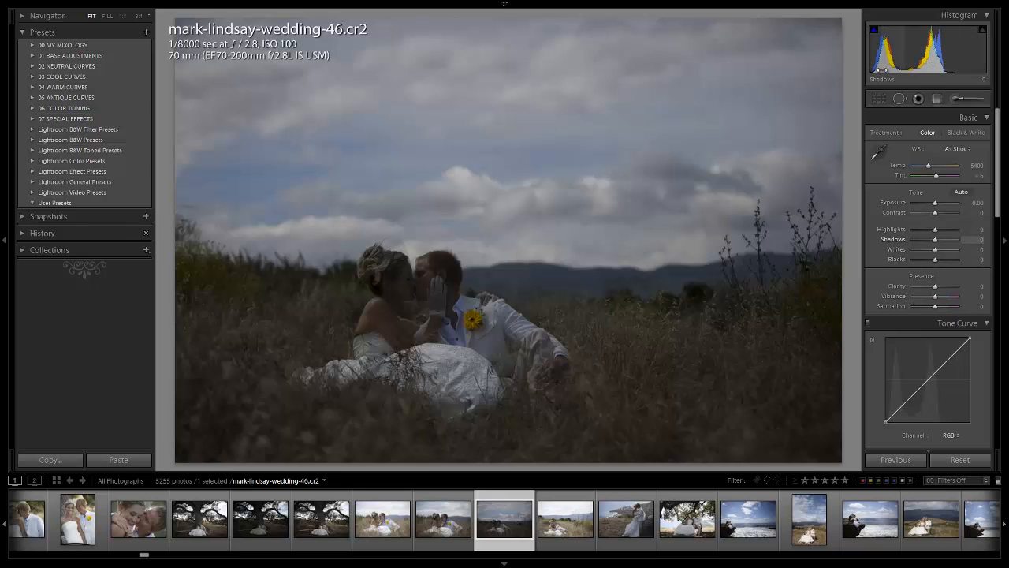
Try crushing the shadows to -100 and the blacks to -49 with the clipping overlay shown, and reset the photo's settings.
{"action": "left_click_drag", "start_coordinate": [882, 70], "coordinate": [733, 97]}
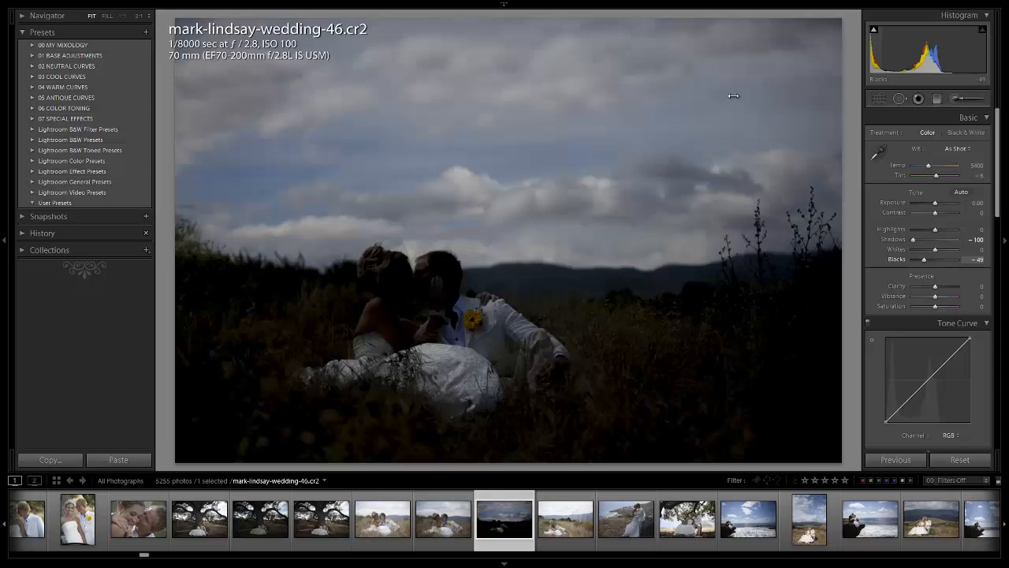
{"action": "key", "text": "j"}
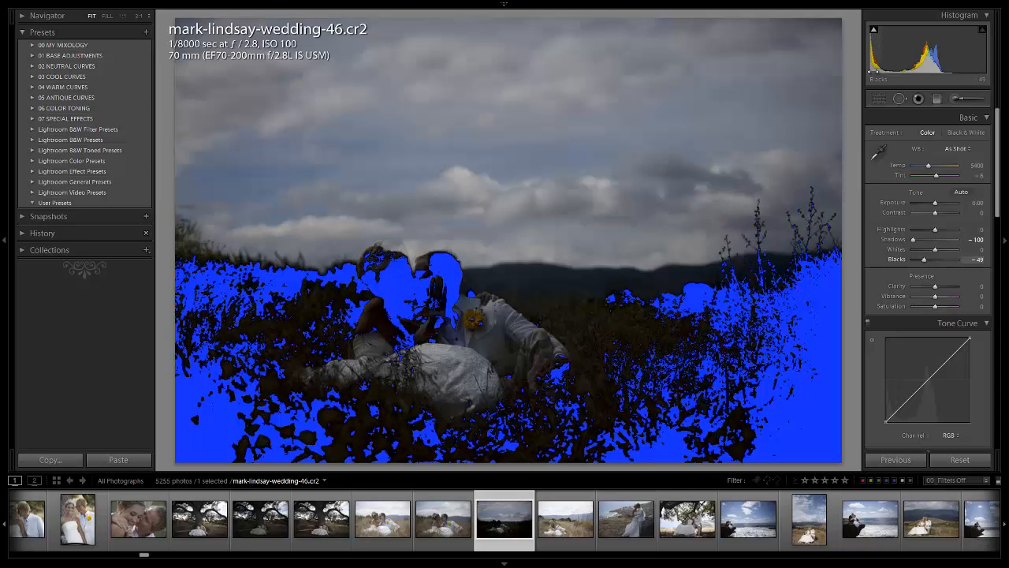
{"action": "key", "text": "ctrl+shift+r"}
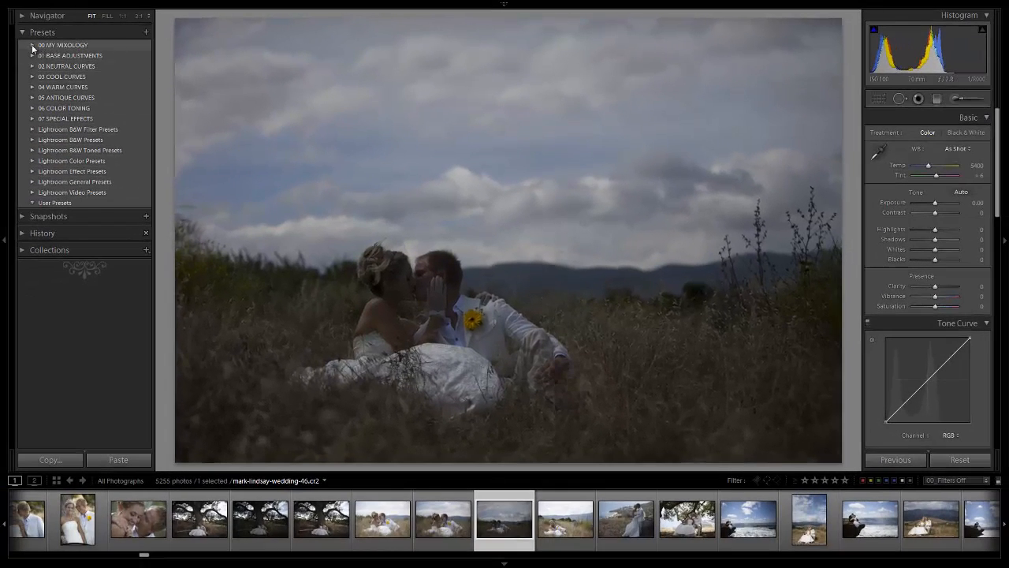
Apply the 25 HDR Strong preset from the 00 MY MIXOLOGY group to the photo.
{"action": "left_click", "coordinate": [32, 45]}
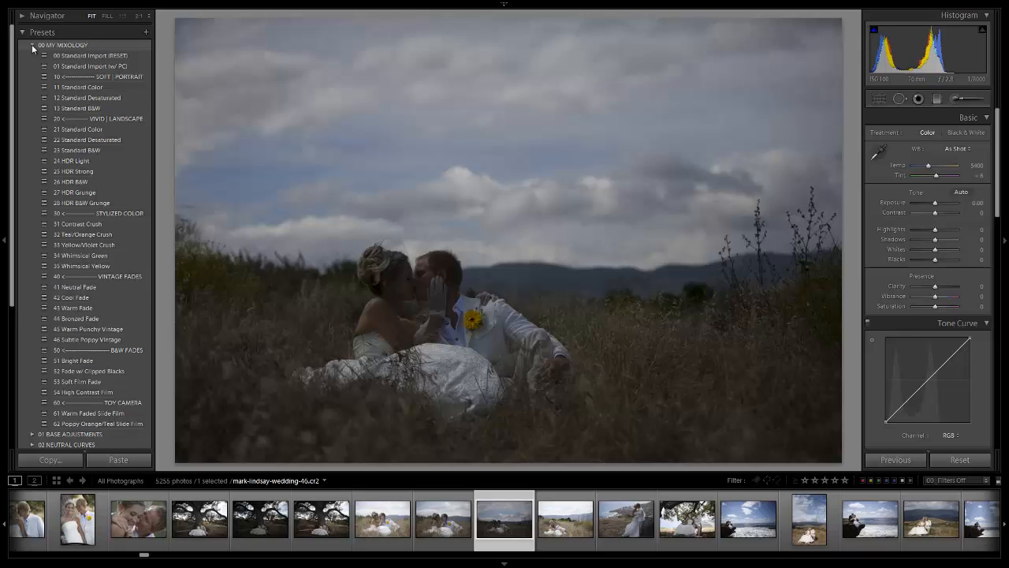
{"action": "left_click", "coordinate": [92, 171]}
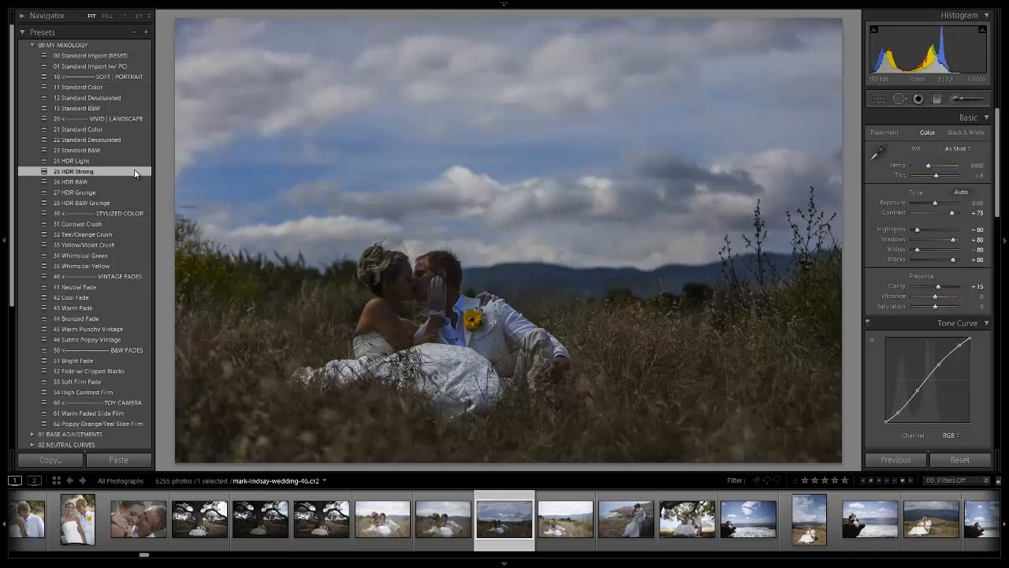
{"action": "left_click", "coordinate": [32, 45]}
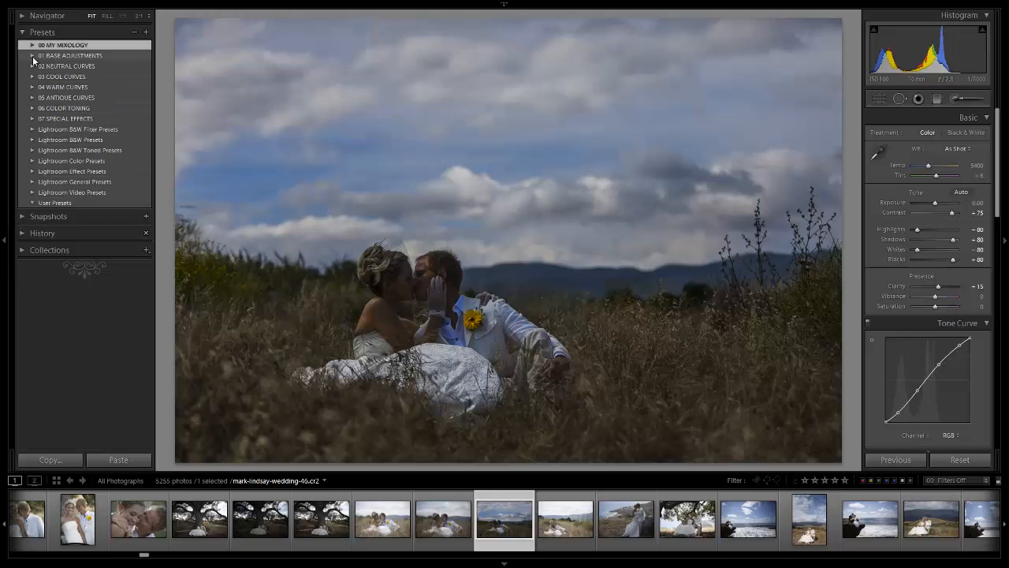
Apply the 07 Lighten +1.5 exposure and 23 Light Soften (Skin) detail presets from the 01 BASE ADJUSTMENTS group.
{"action": "left_click", "coordinate": [33, 56]}
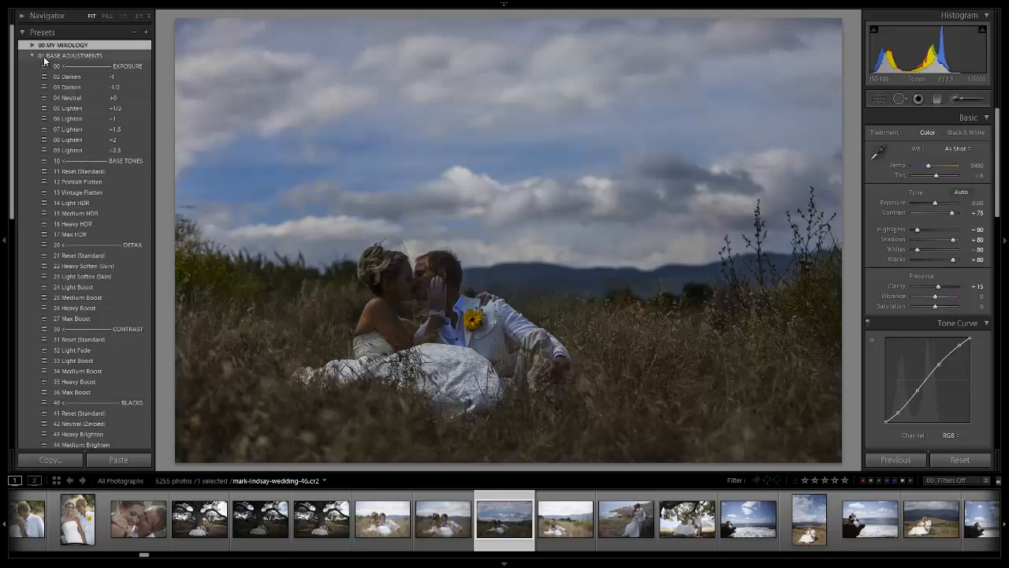
{"action": "left_click", "coordinate": [84, 127]}
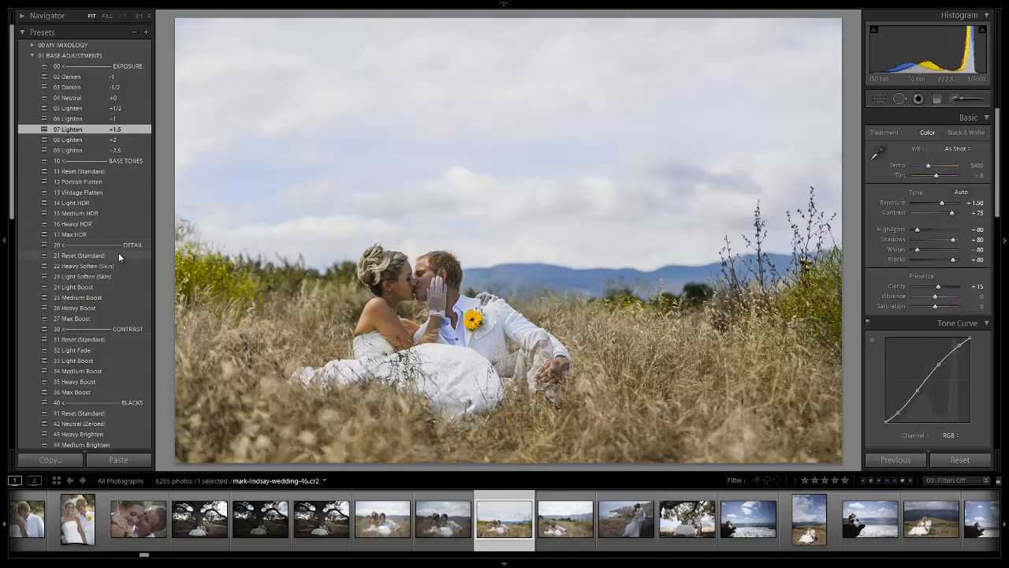
{"action": "scroll", "coordinate": [118, 255], "scroll_direction": "down", "scroll_amount": 3}
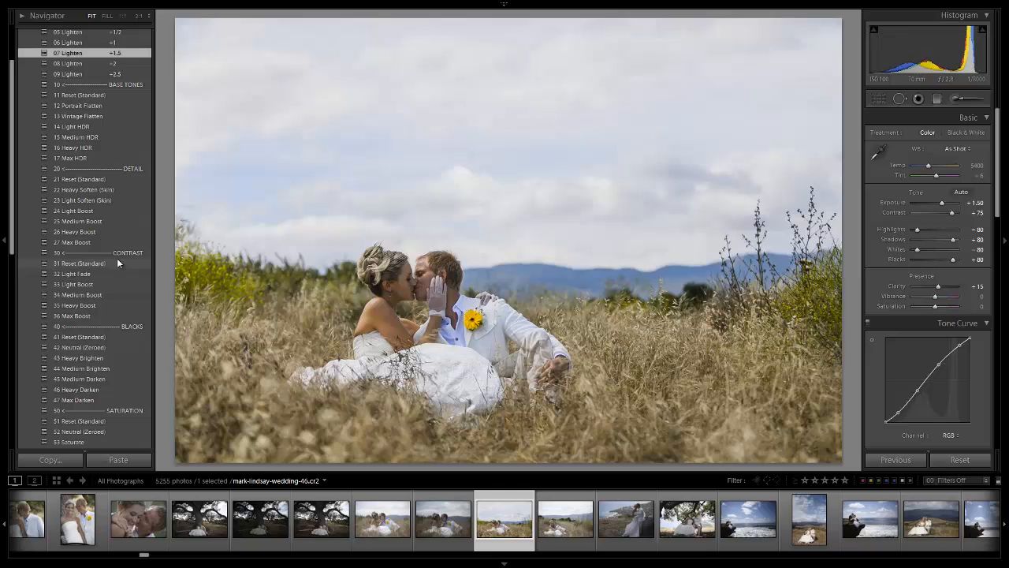
{"action": "left_click", "coordinate": [109, 201]}
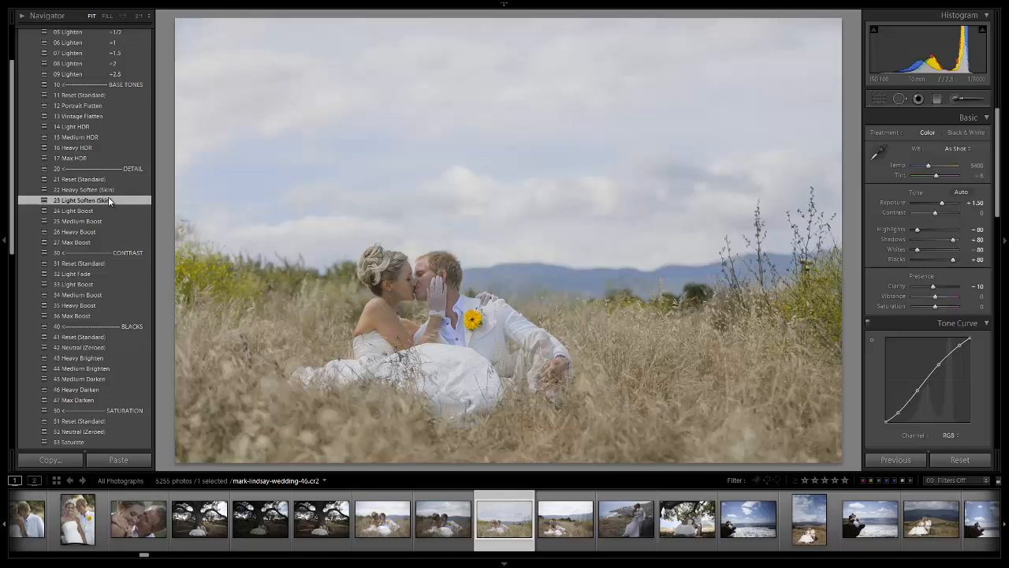
Compare the 34 Medium Boost and 36 Max Boost contrast presets, keep 34 Medium Boost, and collapse the preset group.
{"action": "scroll", "coordinate": [109, 201], "scroll_direction": "down", "scroll_amount": 3}
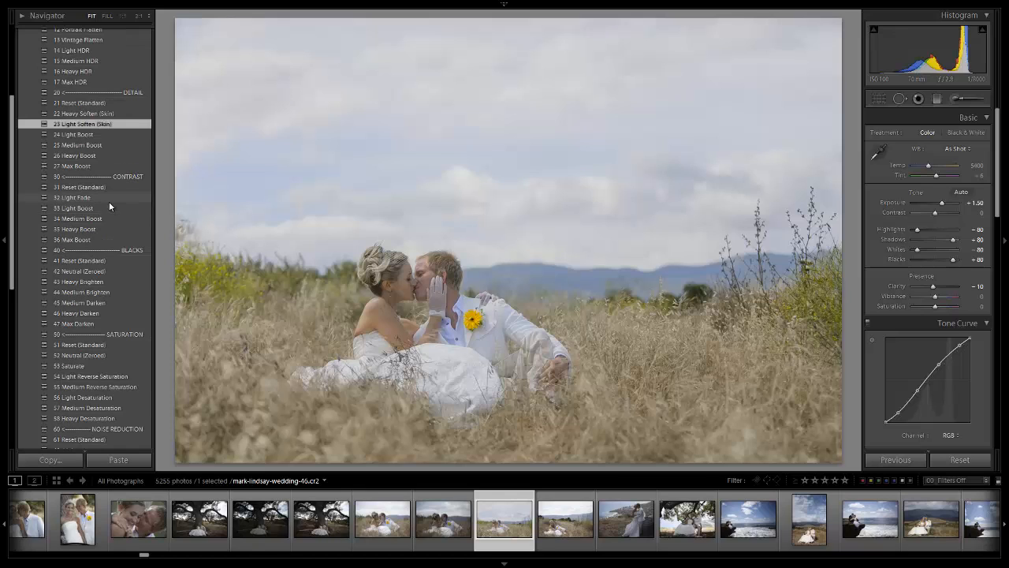
{"action": "left_click", "coordinate": [102, 220]}
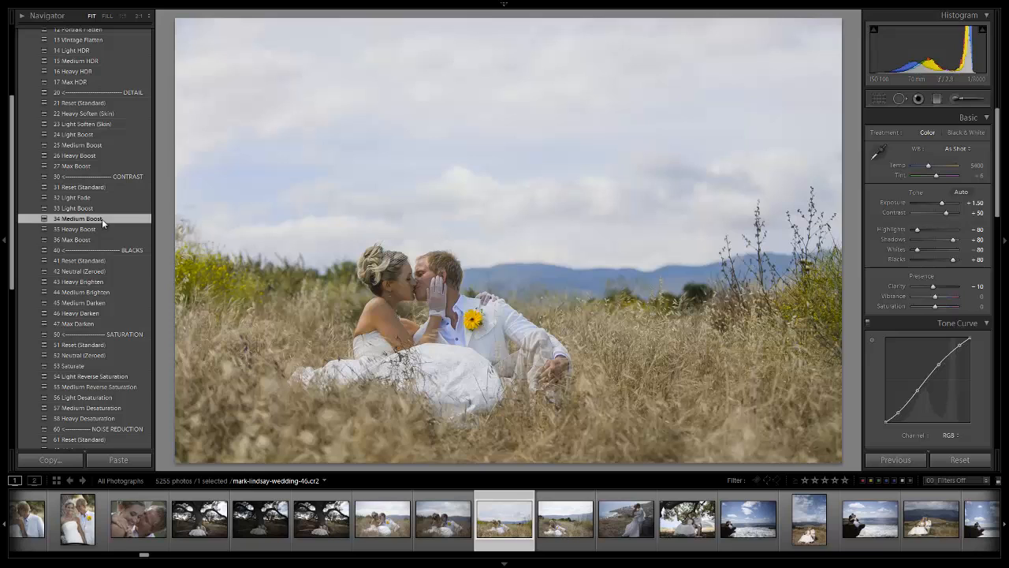
{"action": "left_click", "coordinate": [98, 240]}
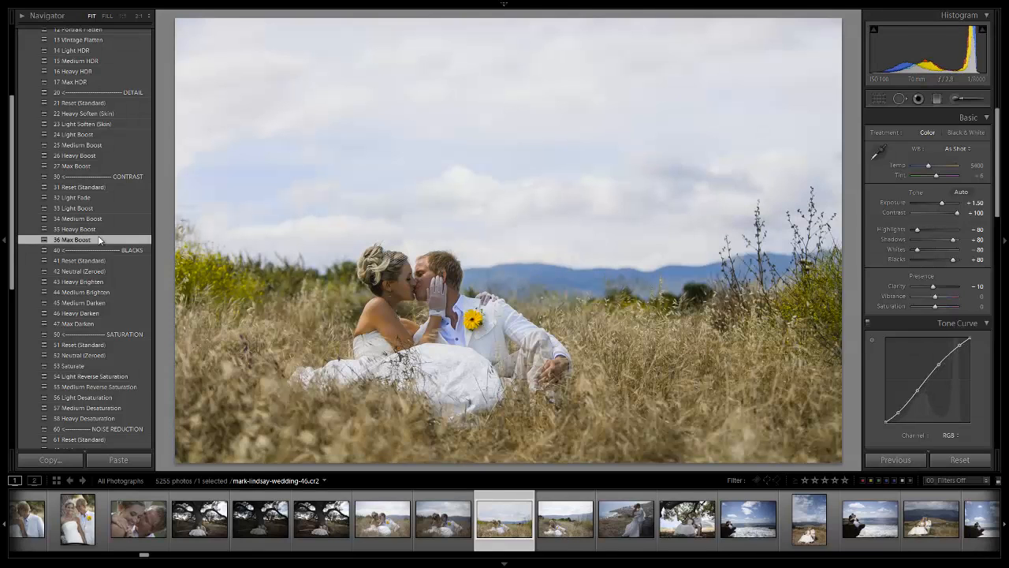
{"action": "left_click", "coordinate": [102, 219]}
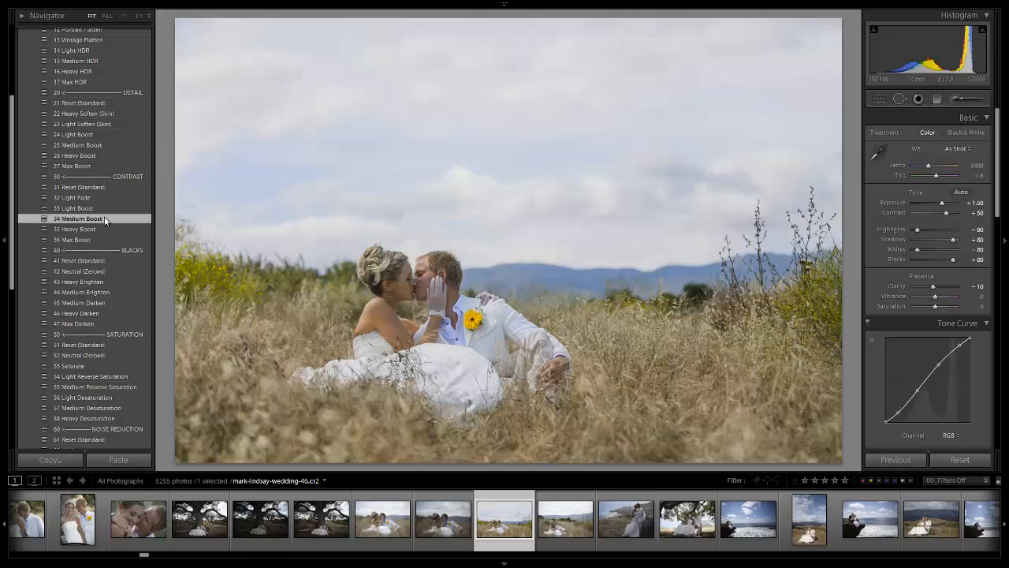
{"action": "scroll", "coordinate": [105, 220], "scroll_direction": "down", "scroll_amount": 2}
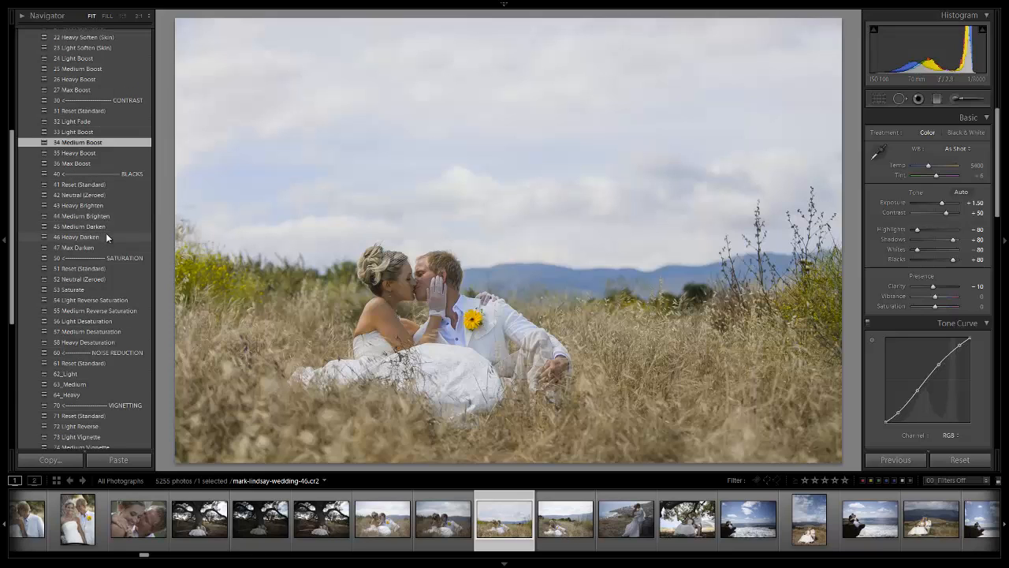
{"action": "scroll", "coordinate": [105, 233], "scroll_direction": "down", "scroll_amount": 4}
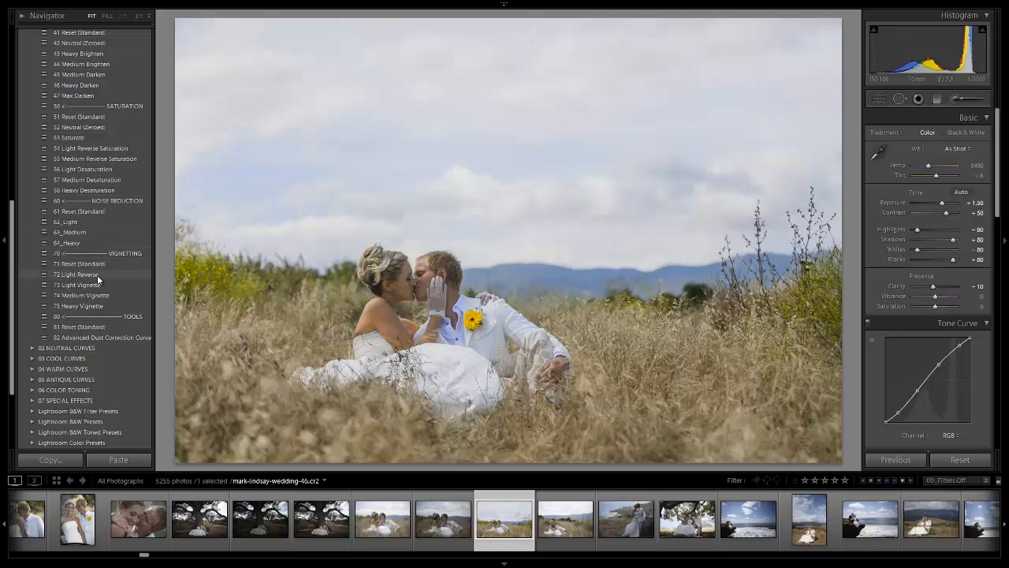
{"action": "scroll", "coordinate": [97, 274], "scroll_direction": "up", "scroll_amount": 10}
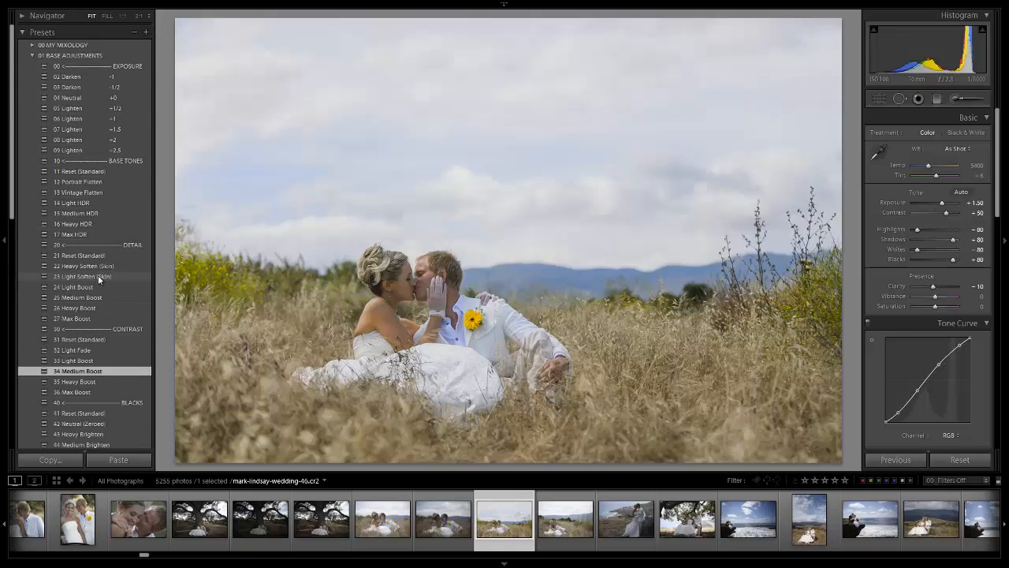
{"action": "left_click", "coordinate": [33, 56]}
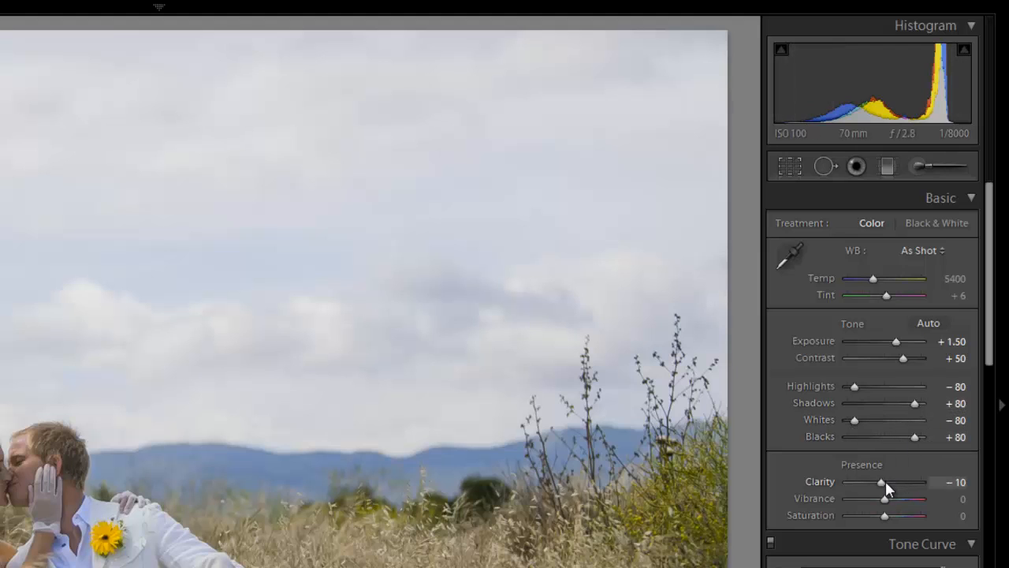
Try the photo with Contrast reset to its default, and undo that reset.
{"action": "double_click", "coordinate": [903, 358]}
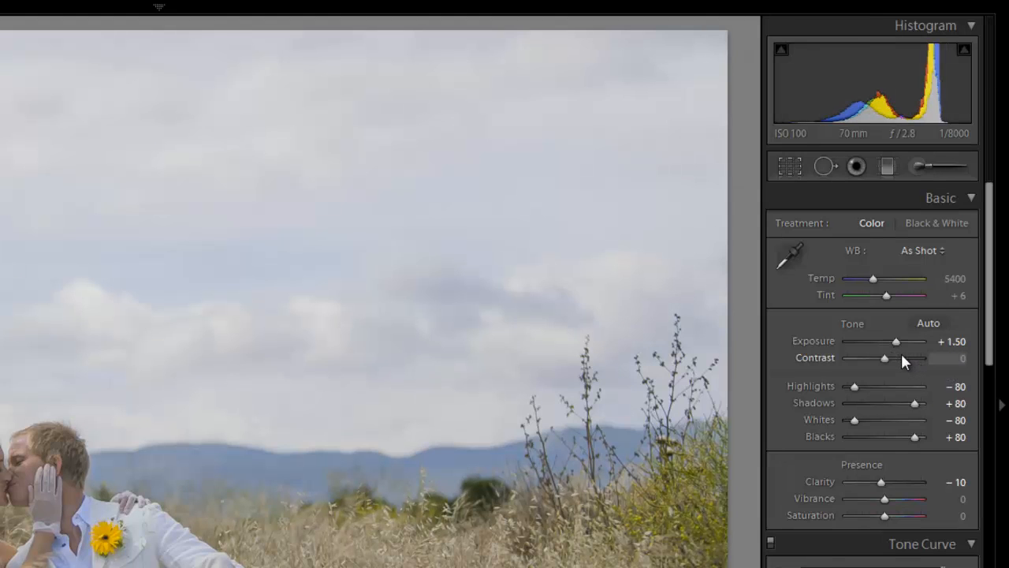
{"action": "key", "text": "ctrl+z"}
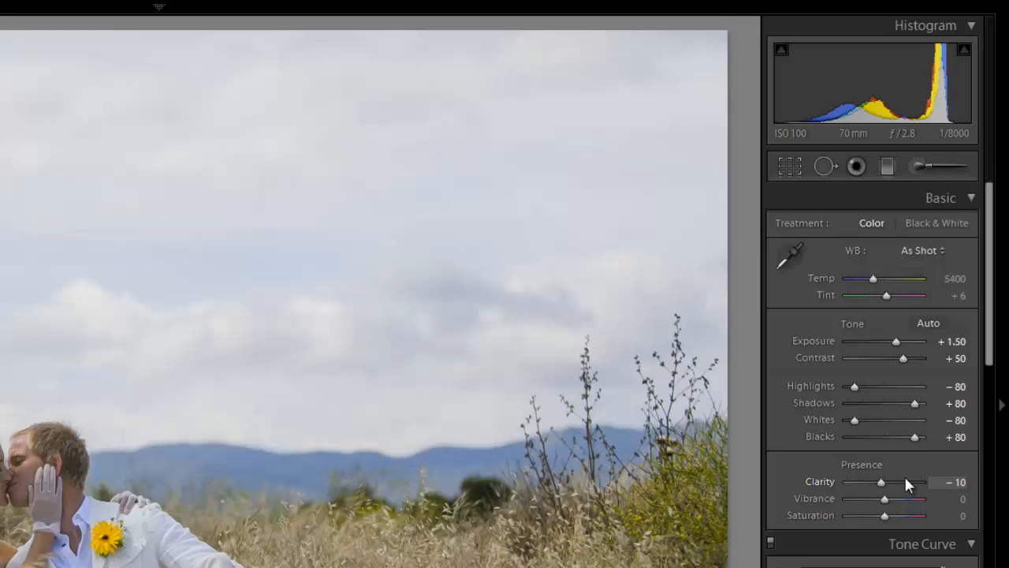
Review the tone curve, split toning, sharpening, noise reduction, lens vignetting and effects settings the presets applied.
{"action": "scroll", "coordinate": [904, 477], "scroll_direction": "down", "scroll_amount": 5}
{"action": "scroll", "coordinate": [904, 222], "scroll_direction": "up", "scroll_amount": 2}
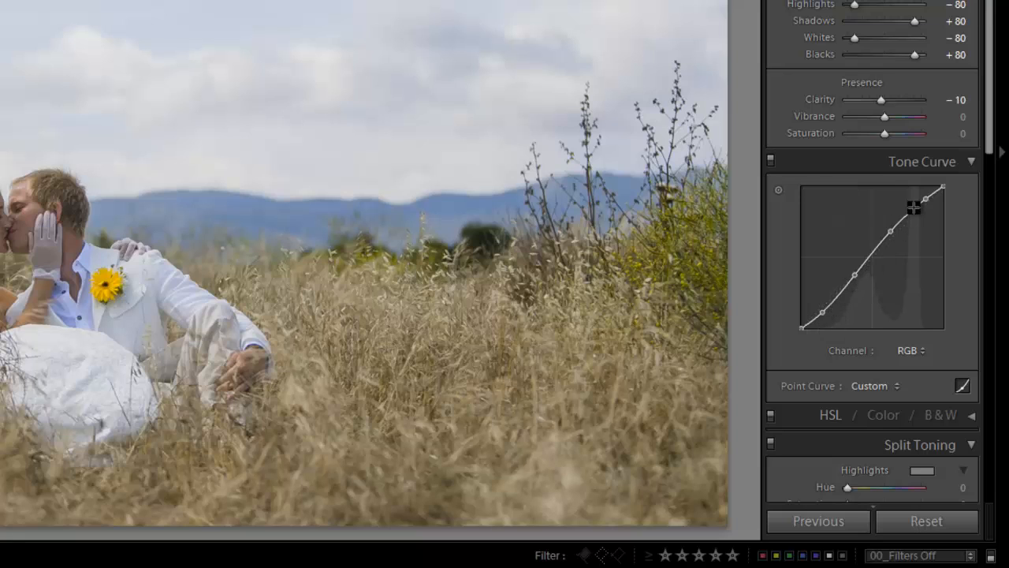
{"action": "scroll", "coordinate": [954, 205], "scroll_direction": "down", "scroll_amount": 5}
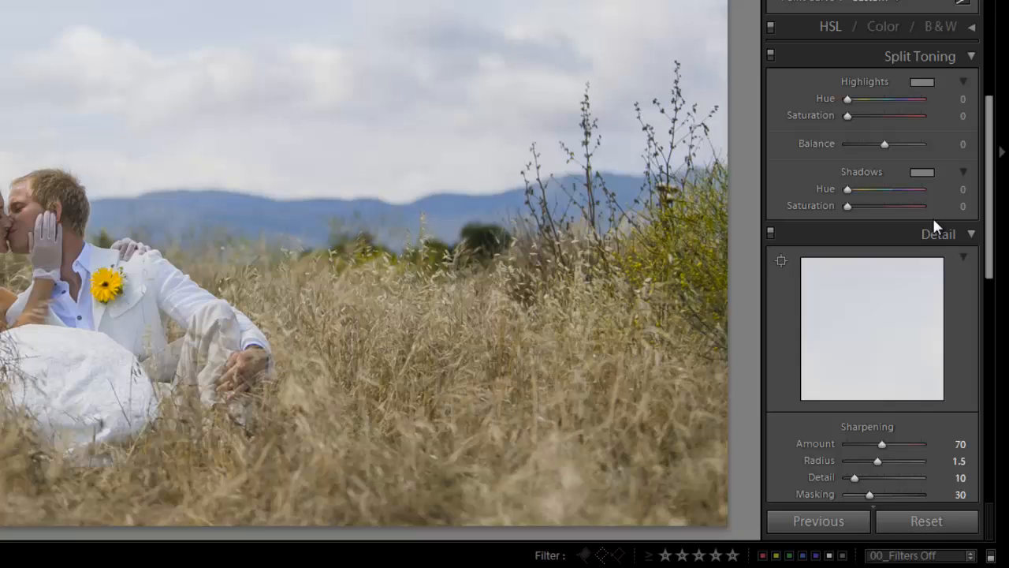
{"action": "scroll", "coordinate": [934, 219], "scroll_direction": "down", "scroll_amount": 5}
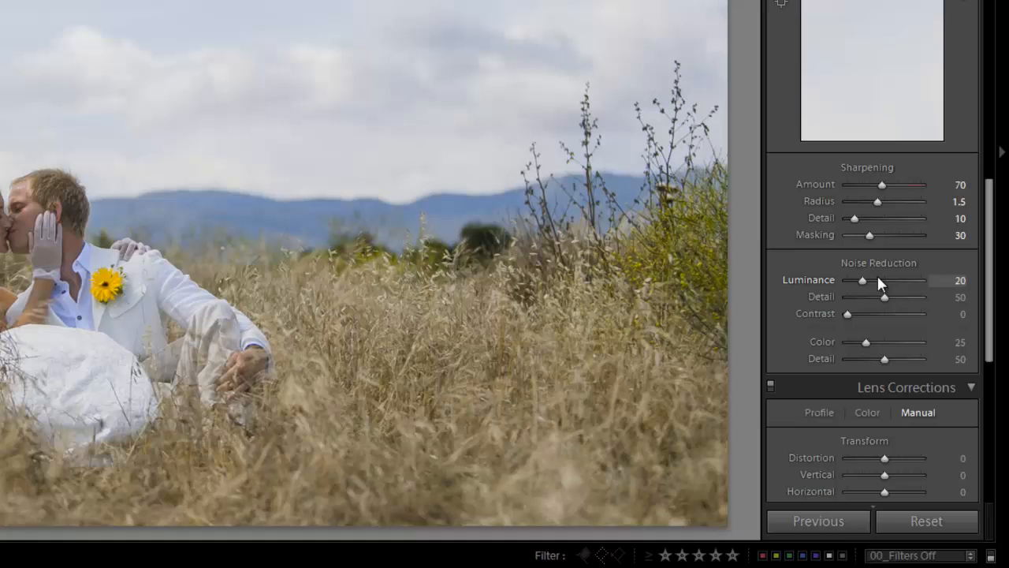
{"action": "scroll", "coordinate": [898, 265], "scroll_direction": "down", "scroll_amount": 5}
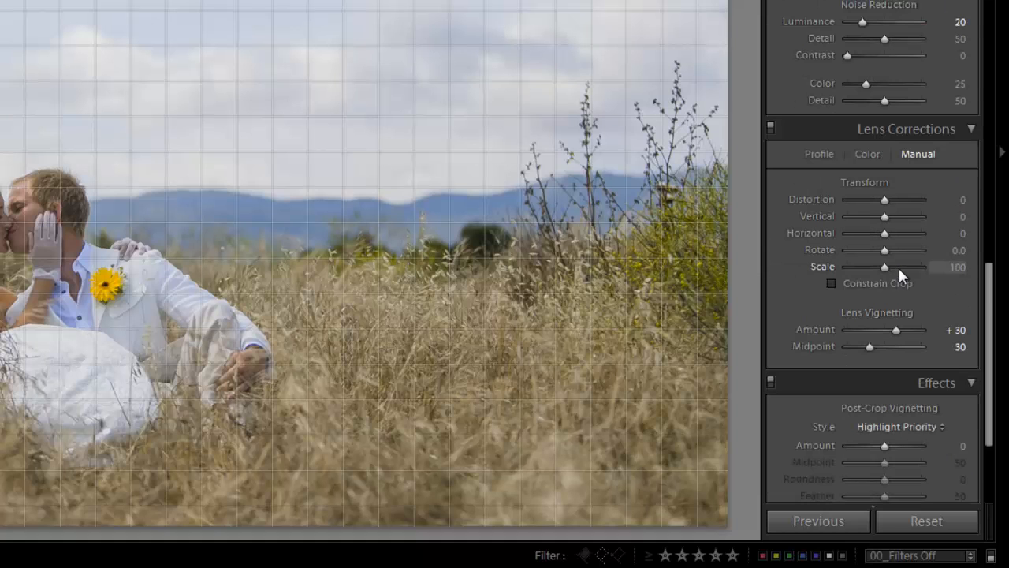
{"action": "scroll", "coordinate": [912, 246], "scroll_direction": "down", "scroll_amount": 3}
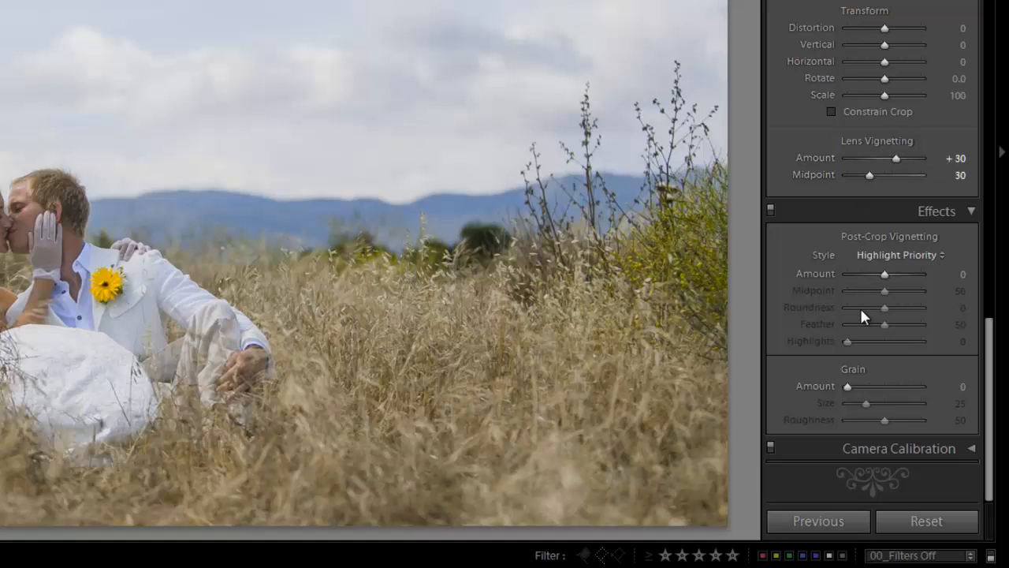
{"action": "scroll", "coordinate": [901, 376], "scroll_direction": "up", "scroll_amount": 15}
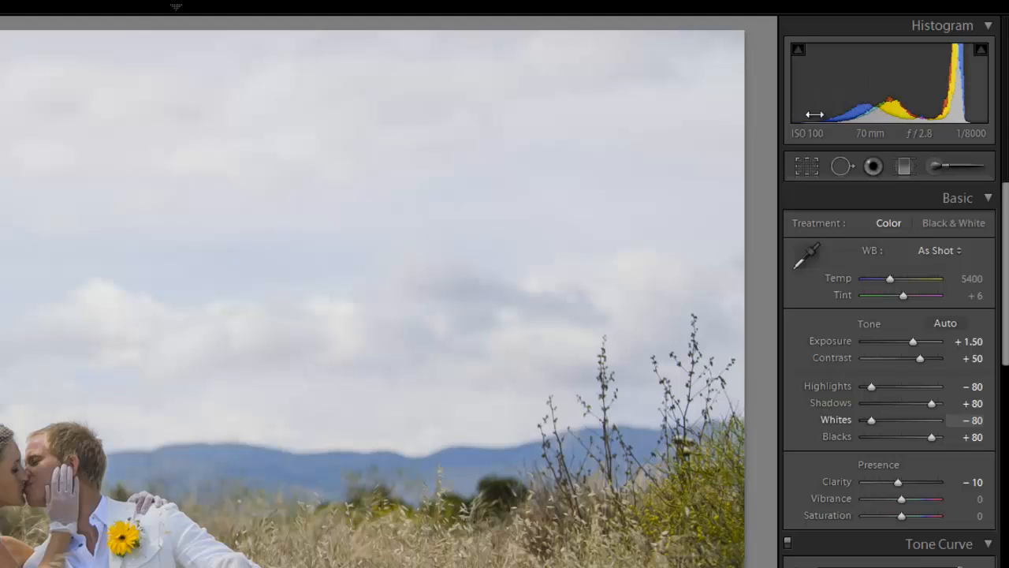
Paint over the sky with the Adjustment Brush using the 12 Sky | Cloud | Ocean effect at brush size 27.
{"action": "left_click", "coordinate": [937, 165]}
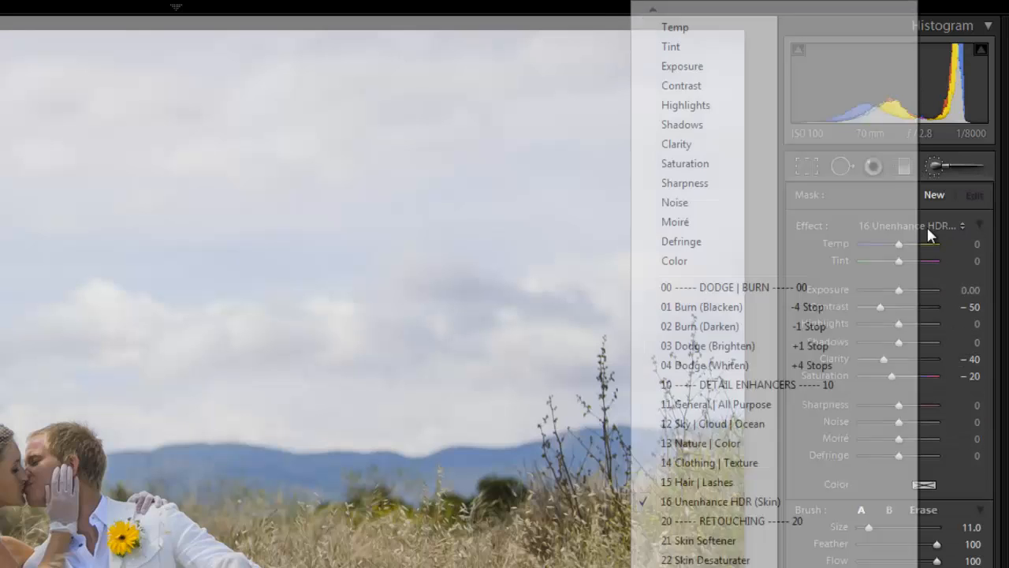
{"action": "left_click", "coordinate": [926, 226]}
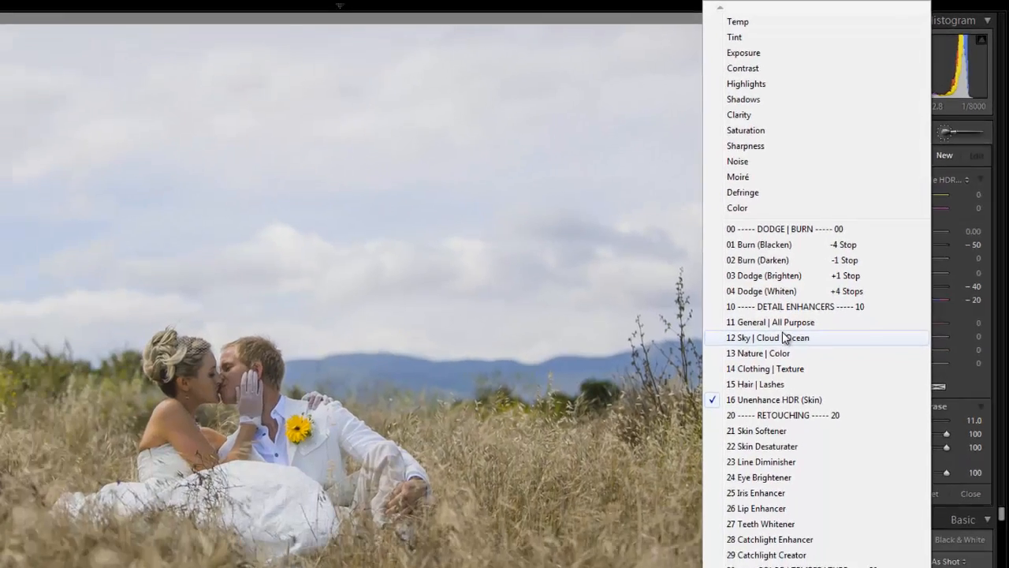
{"action": "left_click", "coordinate": [734, 424]}
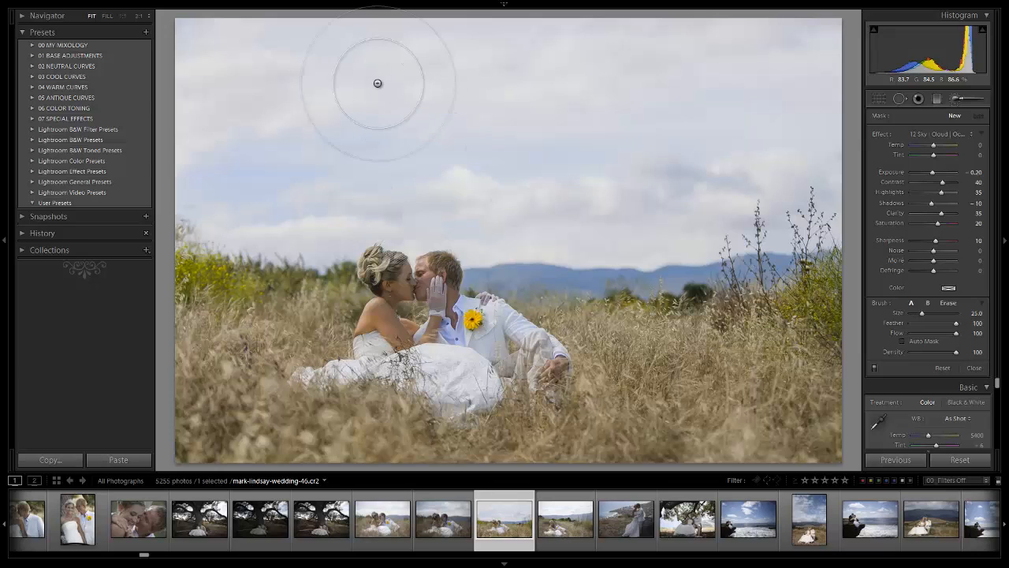
{"action": "scroll", "coordinate": [378, 83], "scroll_direction": "up", "scroll_amount": 4}
{"action": "scroll", "coordinate": [383, 85], "scroll_direction": "down", "scroll_amount": 7}
{"action": "scroll", "coordinate": [256, 58], "scroll_direction": "up", "scroll_amount": 4}
{"action": "mouse_move", "coordinate": [242, 52]}
{"action": "left_mouse_down"}
{"action": "mouse_move", "coordinate": [295, 51]}
{"action": "mouse_move", "coordinate": [307, 63]}
{"action": "mouse_move", "coordinate": [766, 34]}
{"action": "mouse_move", "coordinate": [358, 124]}
{"action": "left_mouse_up"}
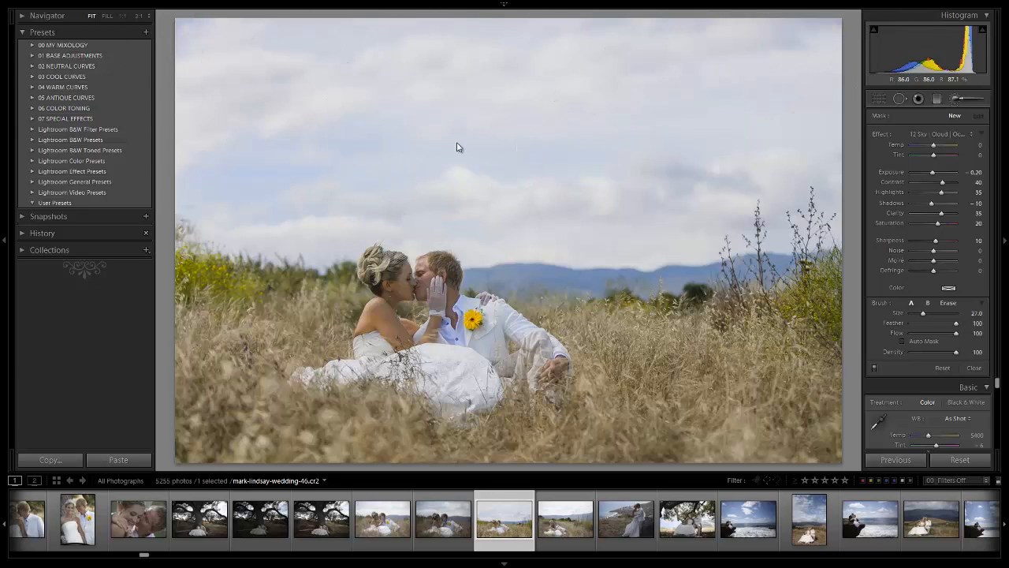
{"action": "mouse_move", "coordinate": [457, 143]}
{"action": "left_mouse_down"}
{"action": "mouse_move", "coordinate": [286, 151]}
{"action": "mouse_move", "coordinate": [606, 138]}
{"action": "mouse_move", "coordinate": [670, 166]}
{"action": "mouse_move", "coordinate": [659, 176]}
{"action": "mouse_move", "coordinate": [633, 129]}
{"action": "mouse_move", "coordinate": [313, 153]}
{"action": "mouse_move", "coordinate": [189, 100]}
{"action": "mouse_move", "coordinate": [856, 1]}
{"action": "mouse_move", "coordinate": [202, 150]}
{"action": "mouse_move", "coordinate": [694, 120]}
{"action": "mouse_move", "coordinate": [326, 186]}
{"action": "mouse_move", "coordinate": [226, 82]}
{"action": "mouse_move", "coordinate": [913, 34]}
{"action": "mouse_move", "coordinate": [403, 264]}
{"action": "mouse_move", "coordinate": [401, 236]}
{"action": "left_mouse_up"}
Erase the sky brush effect along the horizon, beside the couple and over the hills, with a size 51 eraser.
{"action": "key", "text": "alt"}
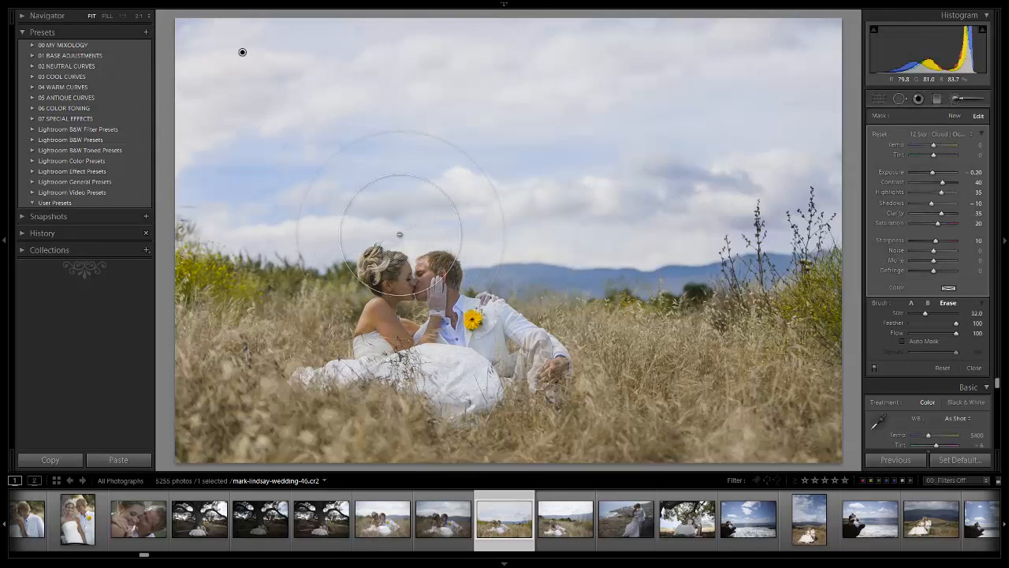
{"action": "scroll", "coordinate": [399, 236], "scroll_direction": "up", "scroll_amount": 7}
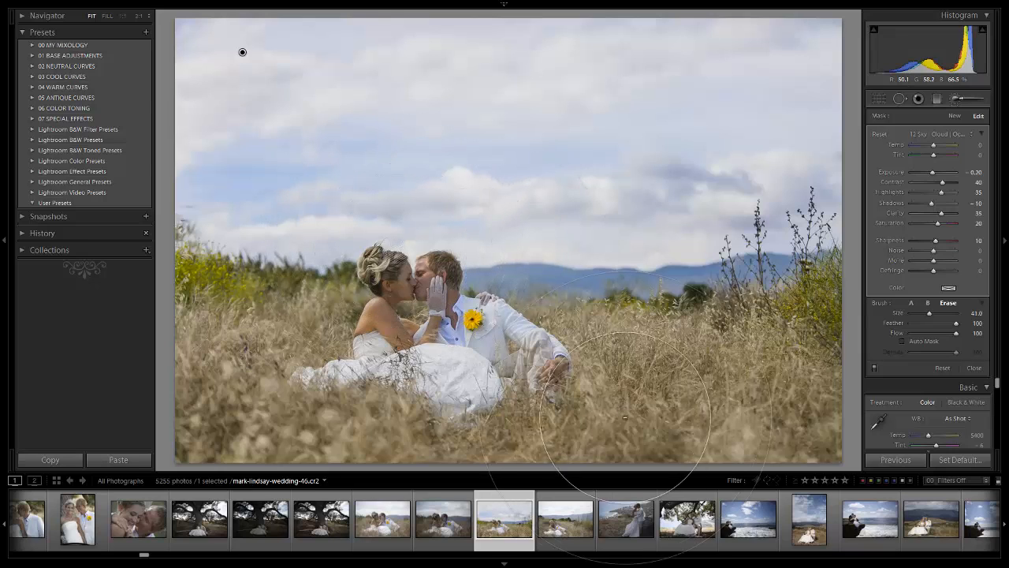
{"action": "scroll", "coordinate": [464, 277], "scroll_direction": "up", "scroll_amount": 1}
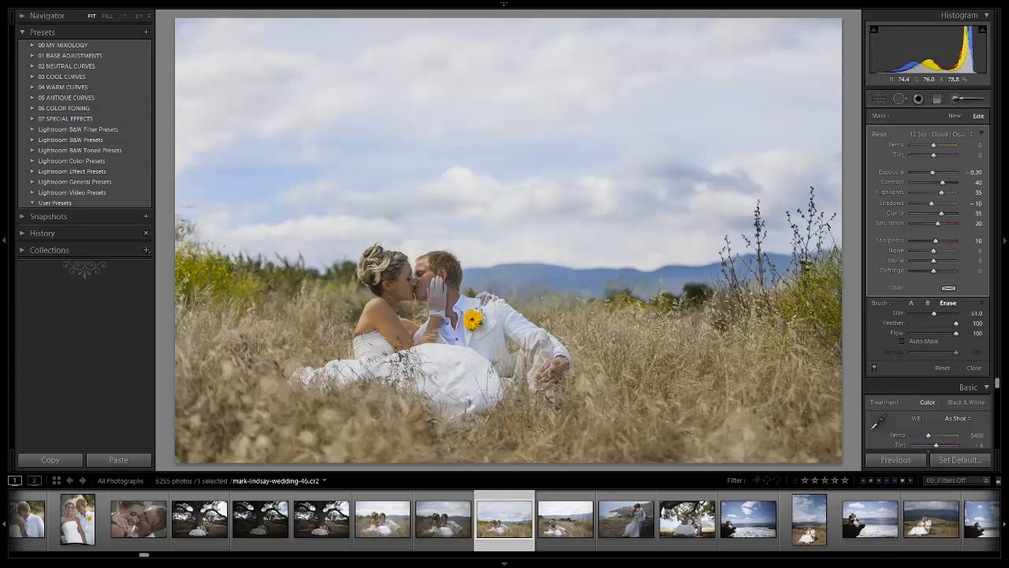
{"action": "left_click_drag", "start_coordinate": [244, 224], "coordinate": [347, 221]}
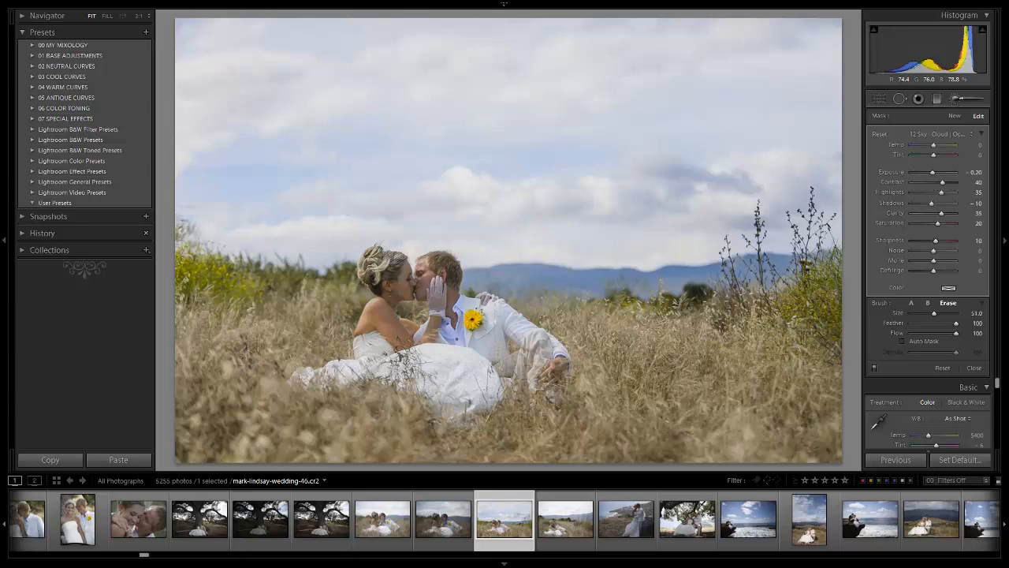
{"action": "left_click_drag", "start_coordinate": [682, 267], "coordinate": [750, 256]}
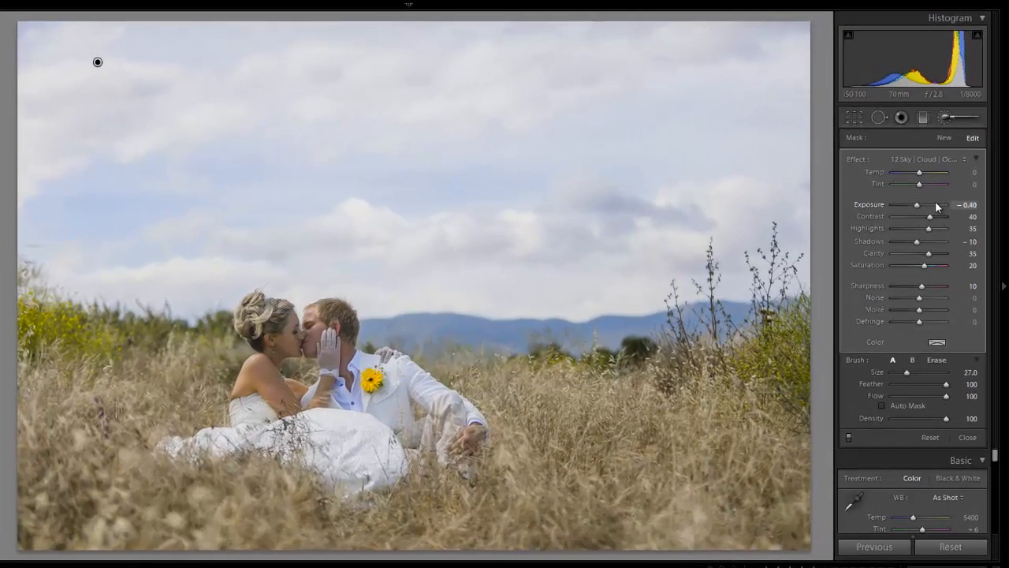
Try the sky brush adjustment with Exposure lowered to −1.16, and restore its Exposure to −0.40.
{"action": "key", "text": "Down"}
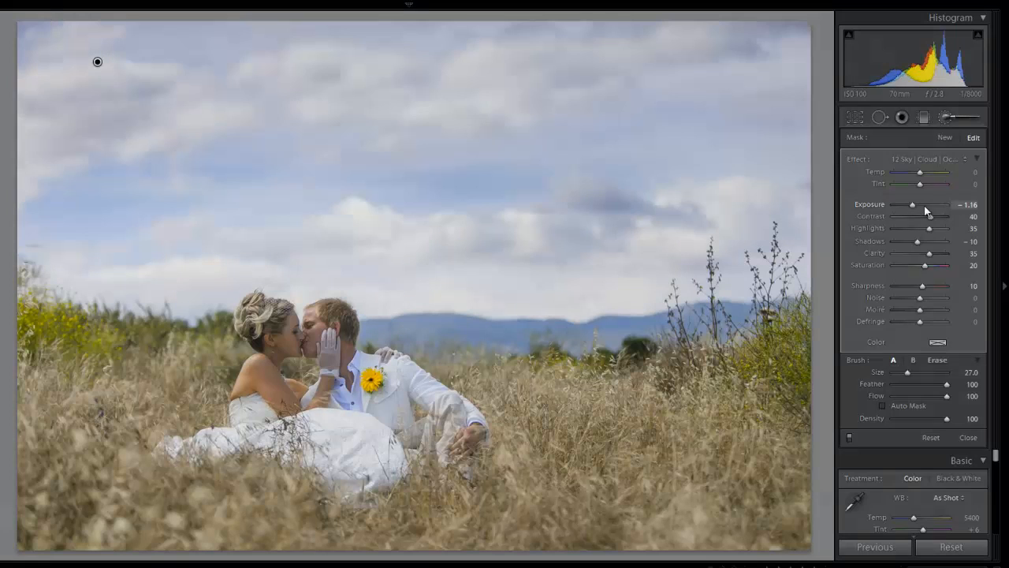
{"action": "key", "text": "shift"}
{"action": "key", "text": "shift+Up"}
{"action": "key", "text": "Up"}
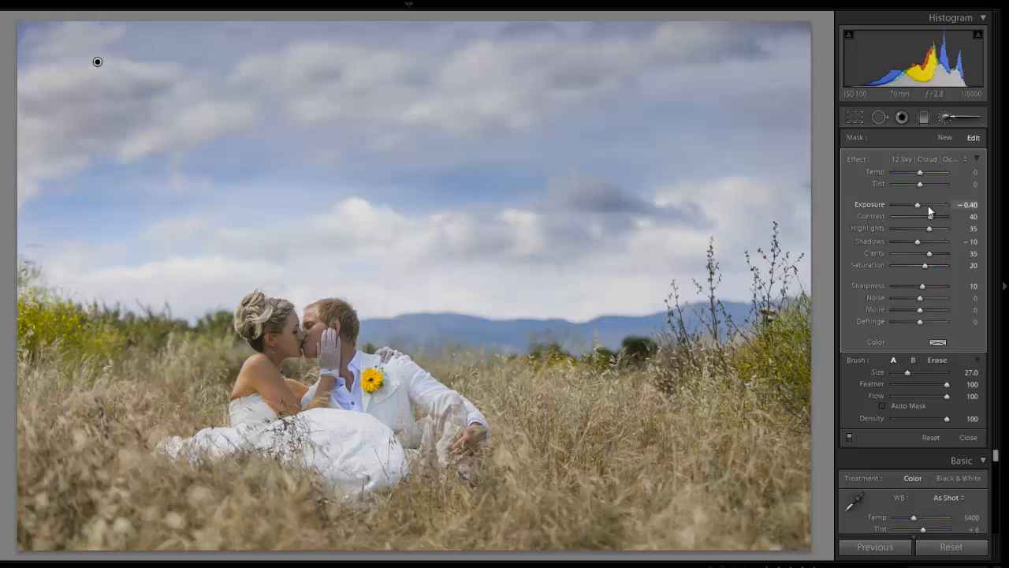
{"action": "key", "text": "backslash"}
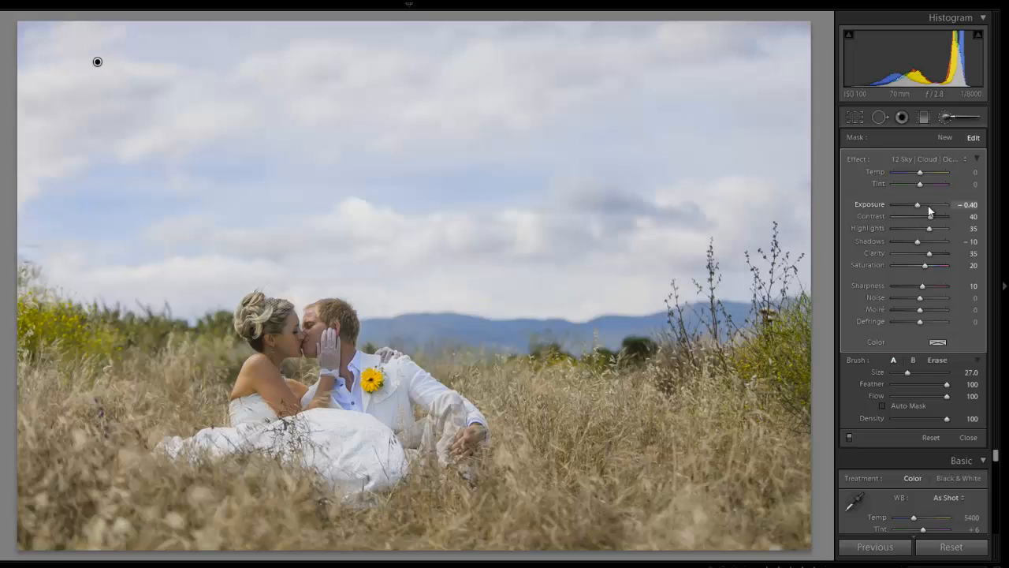
Start a new brush adjustment with the 13 Nature | Color effect and paint it over the grass field and bushes at about size 23.
{"action": "left_click", "coordinate": [946, 138]}
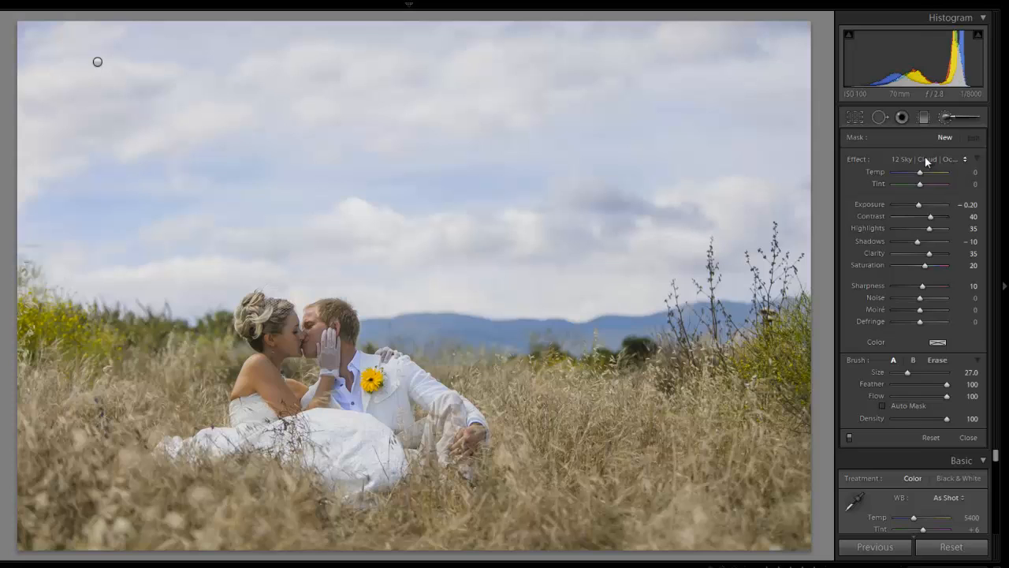
{"action": "left_click", "coordinate": [925, 159]}
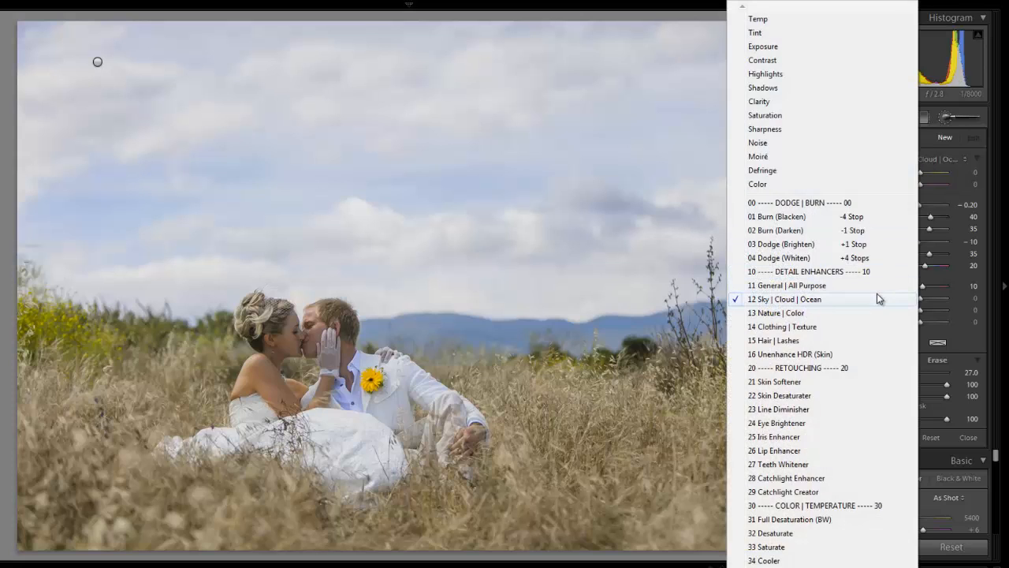
{"action": "left_click", "coordinate": [822, 314]}
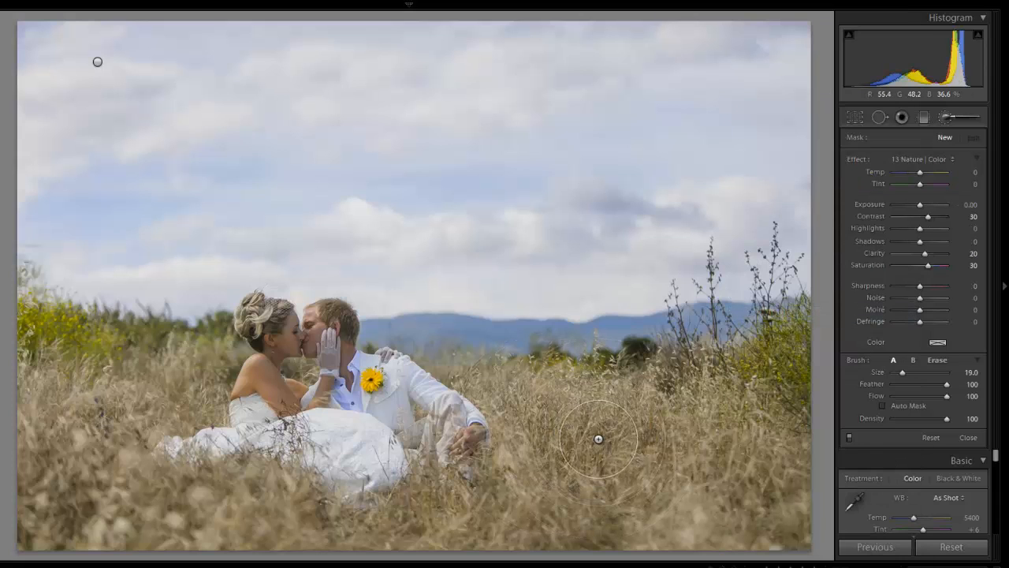
{"action": "scroll", "coordinate": [598, 439], "scroll_direction": "up", "scroll_amount": 3}
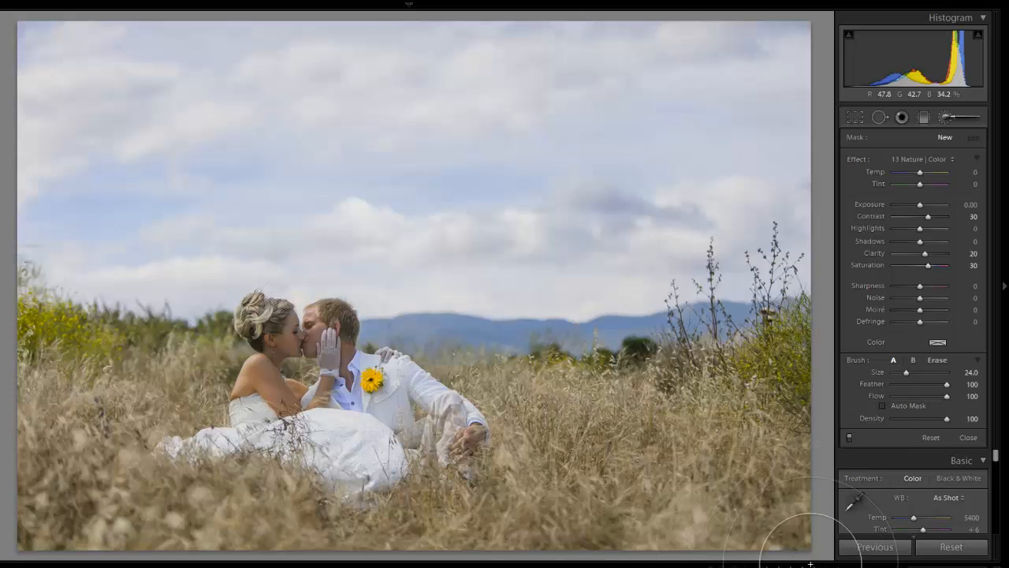
{"action": "mouse_move", "coordinate": [810, 564]}
{"action": "left_mouse_down"}
{"action": "mouse_move", "coordinate": [717, 500]}
{"action": "mouse_move", "coordinate": [635, 483]}
{"action": "mouse_move", "coordinate": [517, 566]}
{"action": "mouse_move", "coordinate": [302, 564]}
{"action": "mouse_move", "coordinate": [79, 537]}
{"action": "mouse_move", "coordinate": [77, 489]}
{"action": "mouse_move", "coordinate": [34, 431]}
{"action": "mouse_move", "coordinate": [38, 407]}
{"action": "mouse_move", "coordinate": [139, 402]}
{"action": "mouse_move", "coordinate": [69, 398]}
{"action": "mouse_move", "coordinate": [0, 371]}
{"action": "mouse_move", "coordinate": [0, 390]}
{"action": "mouse_move", "coordinate": [134, 394]}
{"action": "mouse_move", "coordinate": [33, 396]}
{"action": "mouse_move", "coordinate": [78, 525]}
{"action": "mouse_move", "coordinate": [608, 445]}
{"action": "mouse_move", "coordinate": [594, 425]}
{"action": "left_mouse_up"}
{"action": "scroll", "coordinate": [592, 420], "scroll_direction": "down", "scroll_amount": 1}
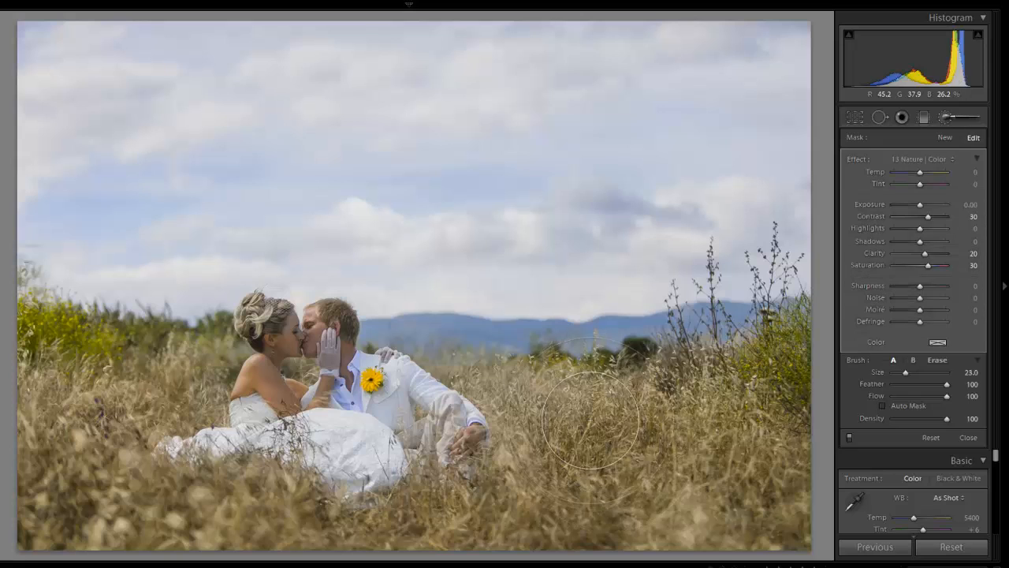
{"action": "scroll", "coordinate": [544, 410], "scroll_direction": "down", "scroll_amount": 10}
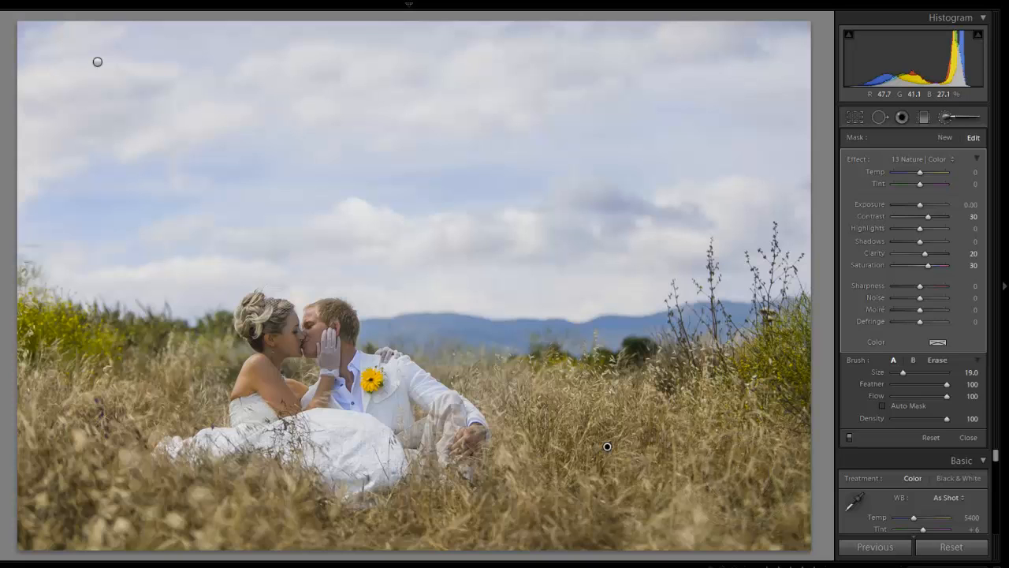
{"action": "scroll", "coordinate": [765, 482], "scroll_direction": "up", "scroll_amount": 7}
Set the eraser for the Nature | Color brush to size 56 and close the Adjustment Brush.
{"action": "key", "text": "alt"}
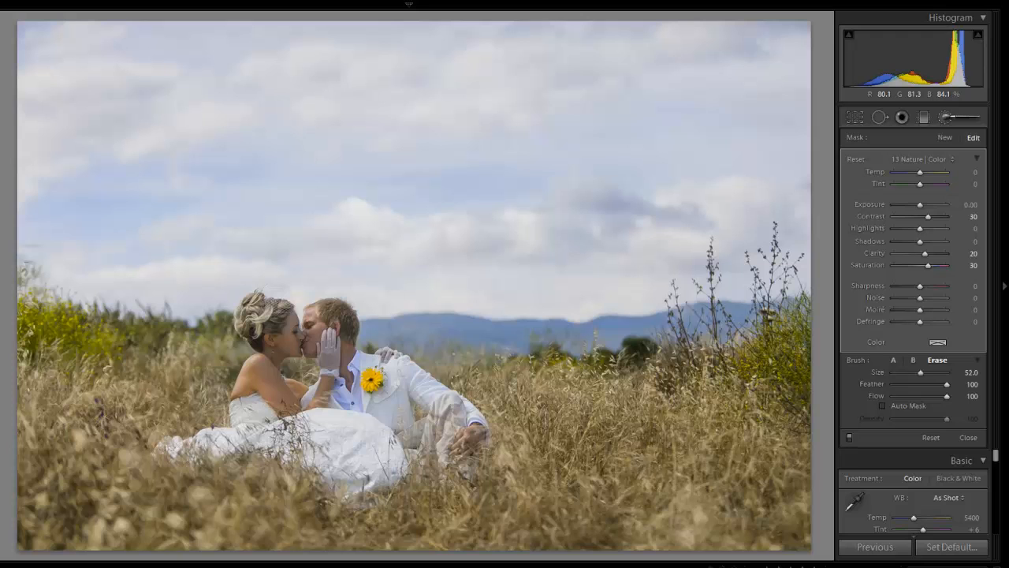
{"action": "scroll", "coordinate": [414, 158], "scroll_direction": "down", "scroll_amount": 1}
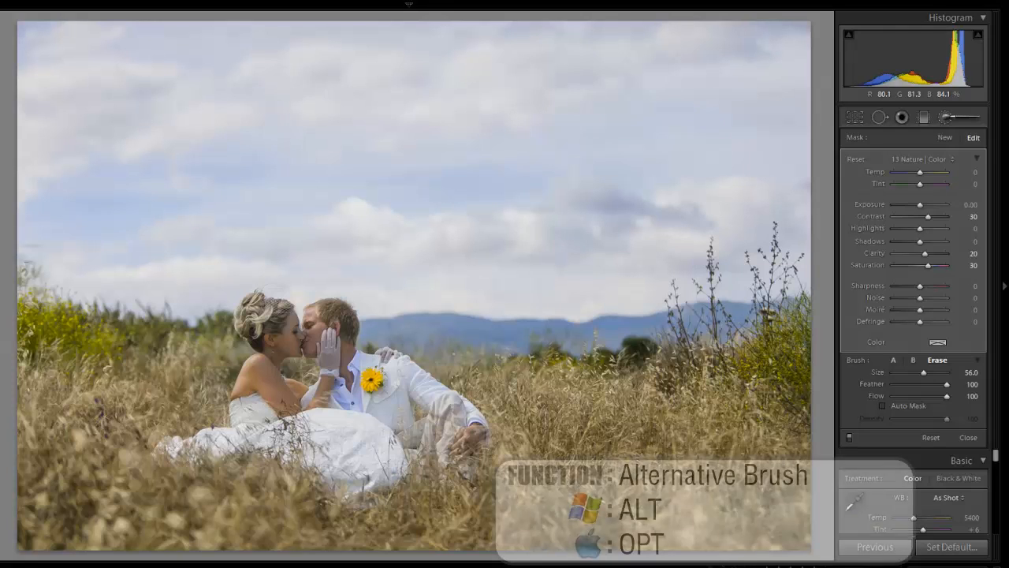
{"action": "scroll", "coordinate": [339, 332], "scroll_direction": "down", "scroll_amount": 10}
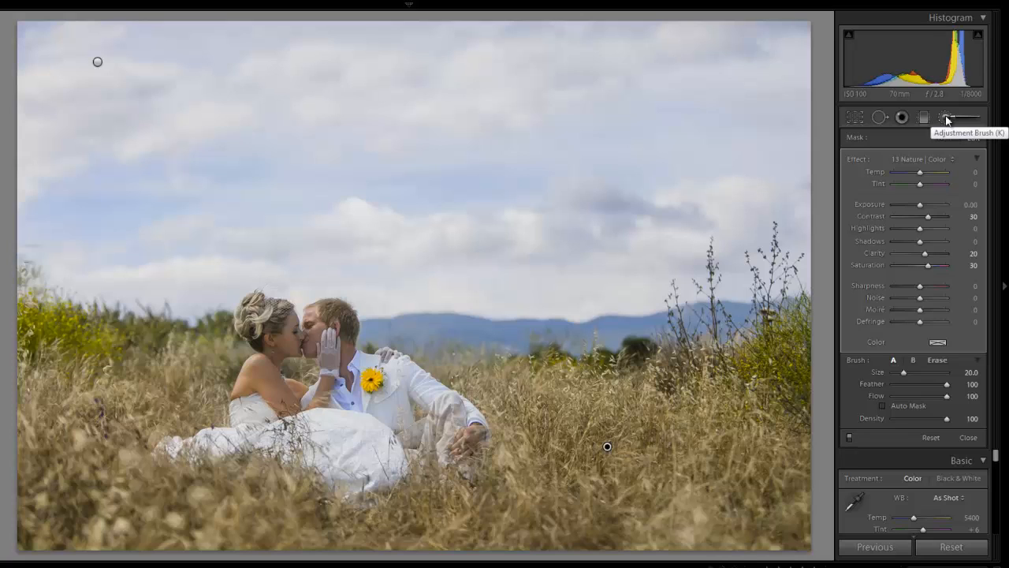
{"action": "left_click", "coordinate": [949, 118]}
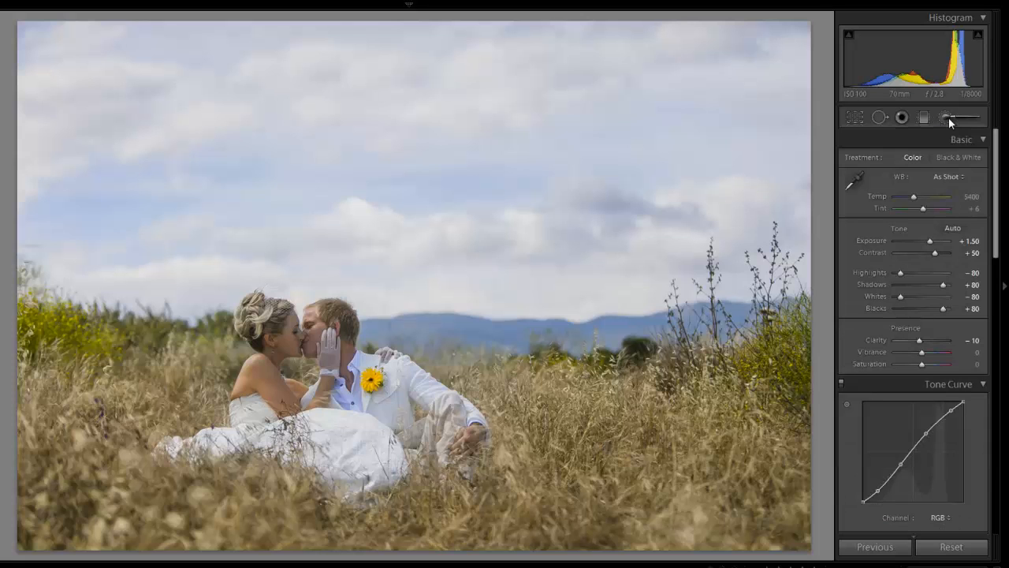
Start a new brush adjustment with the 16 Unenhance HDR (Skin) effect and paint over the bride's face, neck, shoulder and arm.
{"action": "left_click", "coordinate": [284, 362]}
{"action": "left_click_drag", "start_coordinate": [420, 328], "coordinate": [330, 355]}
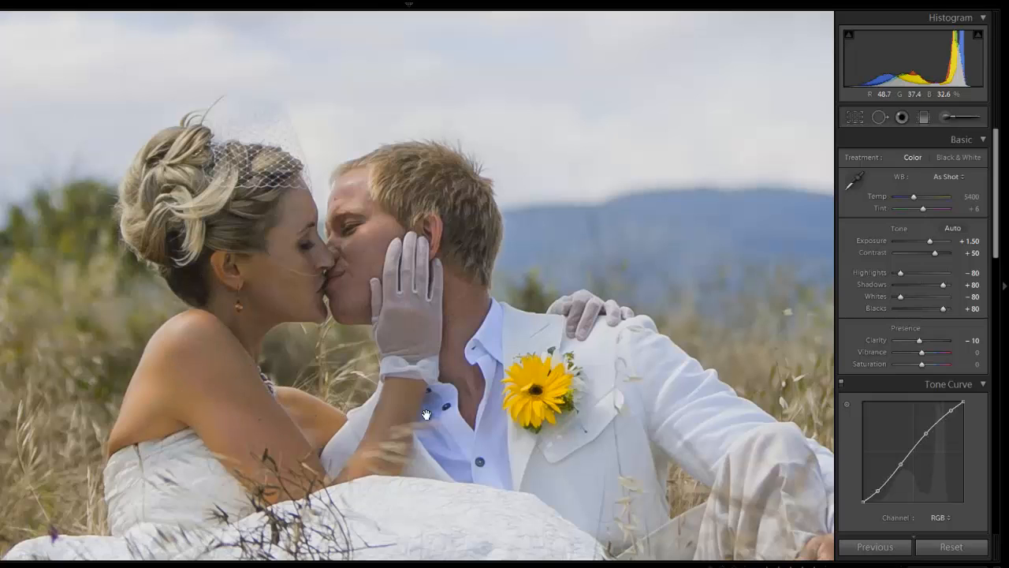
{"action": "left_click", "coordinate": [952, 118]}
{"action": "left_click", "coordinate": [923, 159]}
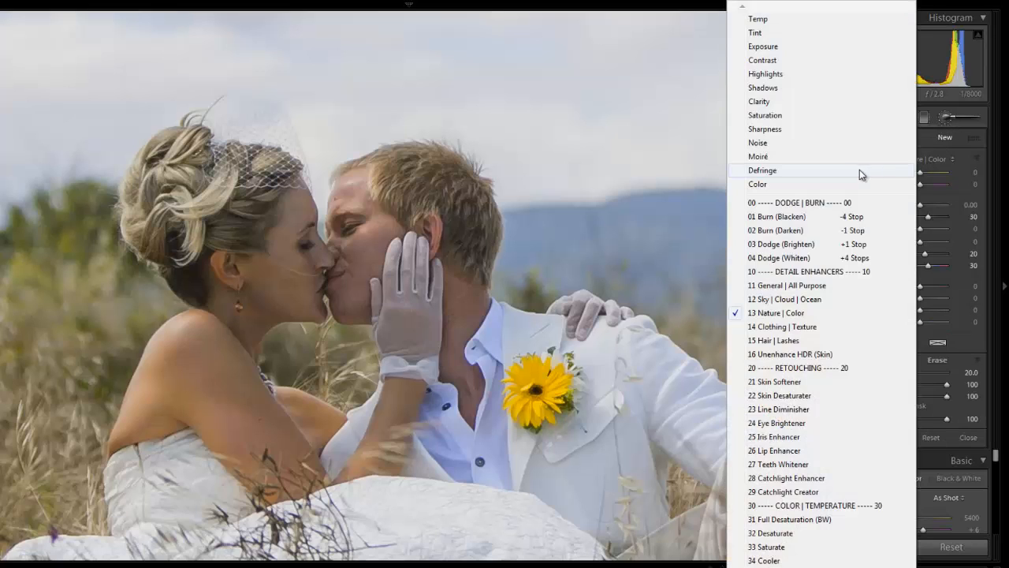
{"action": "left_click", "coordinate": [818, 354]}
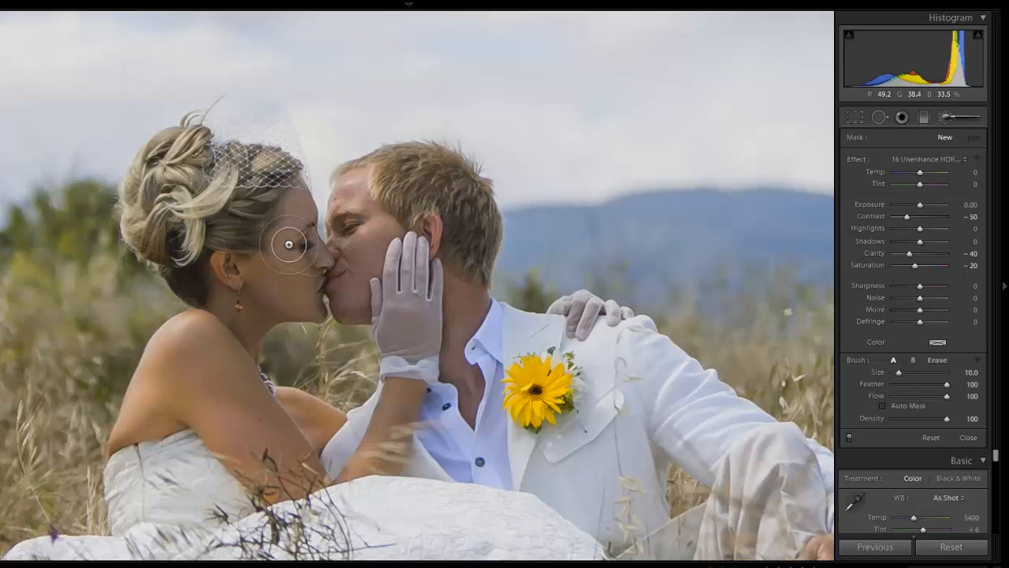
{"action": "key", "text": "["}
{"action": "mouse_move", "coordinate": [288, 245]}
{"action": "left_mouse_down"}
{"action": "mouse_move", "coordinate": [297, 199]}
{"action": "mouse_move", "coordinate": [302, 252]}
{"action": "mouse_move", "coordinate": [322, 266]}
{"action": "left_mouse_up"}
{"action": "mouse_move", "coordinate": [298, 296]}
{"action": "left_mouse_down"}
{"action": "mouse_move", "coordinate": [322, 295]}
{"action": "mouse_move", "coordinate": [311, 304]}
{"action": "mouse_move", "coordinate": [291, 261]}
{"action": "mouse_move", "coordinate": [254, 276]}
{"action": "mouse_move", "coordinate": [221, 264]}
{"action": "mouse_move", "coordinate": [230, 285]}
{"action": "mouse_move", "coordinate": [214, 302]}
{"action": "mouse_move", "coordinate": [213, 291]}
{"action": "mouse_move", "coordinate": [222, 306]}
{"action": "mouse_move", "coordinate": [245, 294]}
{"action": "mouse_move", "coordinate": [245, 325]}
{"action": "mouse_move", "coordinate": [251, 310]}
{"action": "mouse_move", "coordinate": [297, 297]}
{"action": "mouse_move", "coordinate": [281, 283]}
{"action": "mouse_move", "coordinate": [288, 266]}
{"action": "mouse_move", "coordinate": [235, 285]}
{"action": "mouse_move", "coordinate": [297, 275]}
{"action": "mouse_move", "coordinate": [250, 292]}
{"action": "mouse_move", "coordinate": [214, 366]}
{"action": "mouse_move", "coordinate": [212, 335]}
{"action": "mouse_move", "coordinate": [185, 333]}
{"action": "mouse_move", "coordinate": [166, 350]}
{"action": "mouse_move", "coordinate": [123, 437]}
{"action": "mouse_move", "coordinate": [202, 399]}
{"action": "mouse_move", "coordinate": [192, 383]}
{"action": "mouse_move", "coordinate": [184, 398]}
{"action": "mouse_move", "coordinate": [168, 365]}
{"action": "mouse_move", "coordinate": [173, 385]}
{"action": "mouse_move", "coordinate": [205, 357]}
{"action": "mouse_move", "coordinate": [221, 379]}
{"action": "mouse_move", "coordinate": [224, 354]}
{"action": "mouse_move", "coordinate": [308, 468]}
{"action": "mouse_move", "coordinate": [267, 485]}
{"action": "mouse_move", "coordinate": [196, 400]}
{"action": "mouse_move", "coordinate": [260, 489]}
{"action": "mouse_move", "coordinate": [220, 412]}
{"action": "mouse_move", "coordinate": [183, 407]}
{"action": "mouse_move", "coordinate": [150, 420]}
{"action": "mouse_move", "coordinate": [196, 402]}
{"action": "mouse_move", "coordinate": [178, 412]}
{"action": "mouse_move", "coordinate": [186, 356]}
{"action": "mouse_move", "coordinate": [153, 391]}
{"action": "mouse_move", "coordinate": [188, 362]}
{"action": "mouse_move", "coordinate": [273, 437]}
{"action": "mouse_move", "coordinate": [179, 413]}
{"action": "mouse_move", "coordinate": [160, 392]}
{"action": "mouse_move", "coordinate": [188, 364]}
{"action": "mouse_move", "coordinate": [265, 440]}
{"action": "mouse_move", "coordinate": [278, 436]}
{"action": "mouse_move", "coordinate": [266, 400]}
{"action": "mouse_move", "coordinate": [326, 422]}
{"action": "mouse_move", "coordinate": [296, 436]}
{"action": "mouse_move", "coordinate": [324, 414]}
{"action": "mouse_move", "coordinate": [273, 396]}
{"action": "mouse_move", "coordinate": [322, 410]}
{"action": "mouse_move", "coordinate": [311, 451]}
{"action": "mouse_move", "coordinate": [334, 423]}
{"action": "left_mouse_up"}
Paint the skin effect over the bride's raised forearm at brush size 5.
{"action": "key", "text": "bracketleft"}
{"action": "key", "text": "bracketleft"}
{"action": "key", "text": "bracketleft"}
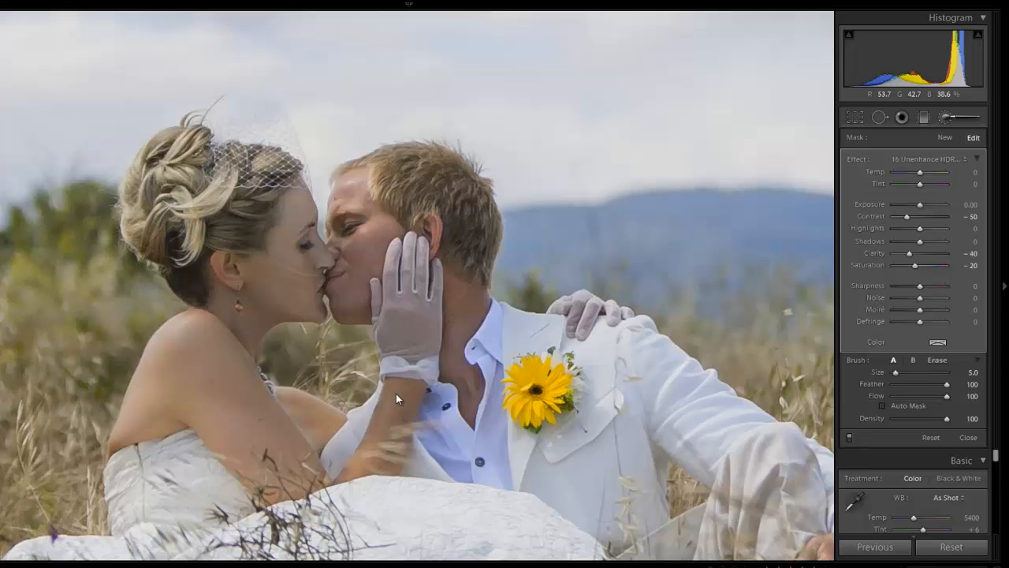
{"action": "mouse_move", "coordinate": [390, 388]}
{"action": "left_mouse_down"}
{"action": "mouse_move", "coordinate": [418, 390]}
{"action": "mouse_move", "coordinate": [400, 445]}
{"action": "mouse_move", "coordinate": [392, 400]}
{"action": "mouse_move", "coordinate": [367, 459]}
{"action": "mouse_move", "coordinate": [393, 393]}
{"action": "mouse_move", "coordinate": [372, 452]}
{"action": "mouse_move", "coordinate": [323, 490]}
{"action": "mouse_move", "coordinate": [380, 459]}
{"action": "mouse_move", "coordinate": [312, 491]}
{"action": "mouse_move", "coordinate": [315, 477]}
{"action": "mouse_move", "coordinate": [288, 495]}
{"action": "mouse_move", "coordinate": [261, 494]}
{"action": "mouse_move", "coordinate": [214, 443]}
{"action": "mouse_move", "coordinate": [268, 489]}
{"action": "mouse_move", "coordinate": [226, 436]}
{"action": "mouse_move", "coordinate": [154, 427]}
{"action": "mouse_move", "coordinate": [105, 455]}
{"action": "mouse_move", "coordinate": [154, 362]}
{"action": "mouse_move", "coordinate": [203, 317]}
{"action": "mouse_move", "coordinate": [191, 321]}
{"action": "mouse_move", "coordinate": [219, 349]}
{"action": "mouse_move", "coordinate": [215, 281]}
{"action": "mouse_move", "coordinate": [250, 264]}
{"action": "mouse_move", "coordinate": [251, 293]}
{"action": "mouse_move", "coordinate": [232, 342]}
{"action": "mouse_move", "coordinate": [249, 366]}
{"action": "mouse_move", "coordinate": [247, 390]}
{"action": "mouse_move", "coordinate": [318, 403]}
{"action": "left_mouse_up"}
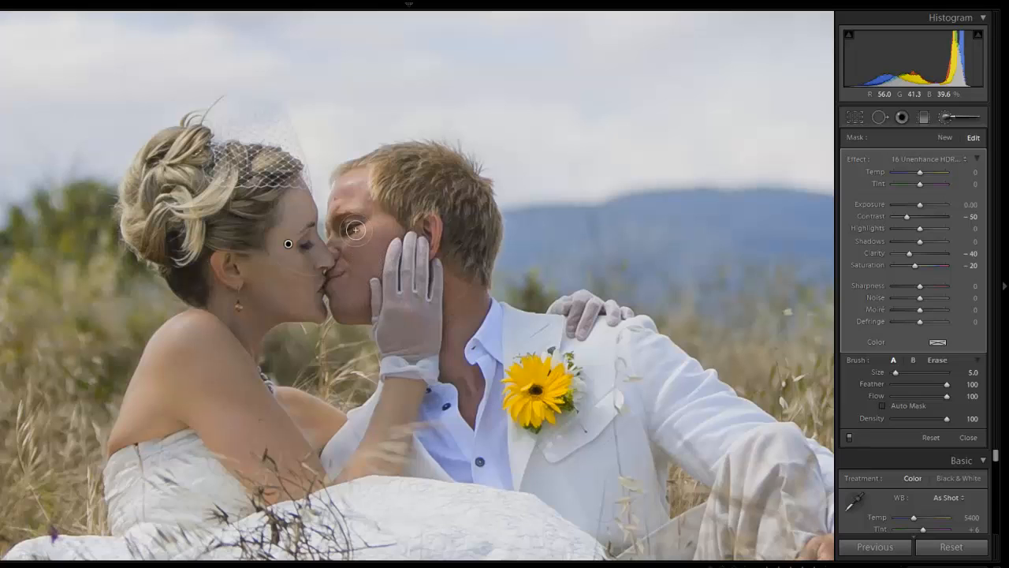
Paint the skin effect over the groom's face at brush size 5 and over his ear with a smaller brush.
{"action": "mouse_move", "coordinate": [342, 234]}
{"action": "left_mouse_down"}
{"action": "mouse_move", "coordinate": [357, 179]}
{"action": "mouse_move", "coordinate": [340, 239]}
{"action": "mouse_move", "coordinate": [358, 195]}
{"action": "mouse_move", "coordinate": [390, 231]}
{"action": "mouse_move", "coordinate": [347, 257]}
{"action": "mouse_move", "coordinate": [376, 222]}
{"action": "mouse_move", "coordinate": [368, 243]}
{"action": "mouse_move", "coordinate": [394, 224]}
{"action": "mouse_move", "coordinate": [371, 274]}
{"action": "mouse_move", "coordinate": [358, 259]}
{"action": "mouse_move", "coordinate": [352, 270]}
{"action": "mouse_move", "coordinate": [346, 223]}
{"action": "mouse_move", "coordinate": [332, 285]}
{"action": "mouse_move", "coordinate": [338, 270]}
{"action": "mouse_move", "coordinate": [355, 289]}
{"action": "mouse_move", "coordinate": [357, 315]}
{"action": "mouse_move", "coordinate": [338, 300]}
{"action": "mouse_move", "coordinate": [337, 267]}
{"action": "mouse_move", "coordinate": [361, 312]}
{"action": "mouse_move", "coordinate": [363, 268]}
{"action": "mouse_move", "coordinate": [331, 290]}
{"action": "mouse_move", "coordinate": [321, 285]}
{"action": "mouse_move", "coordinate": [348, 272]}
{"action": "mouse_move", "coordinate": [356, 253]}
{"action": "mouse_move", "coordinate": [342, 257]}
{"action": "mouse_move", "coordinate": [342, 215]}
{"action": "mouse_move", "coordinate": [357, 187]}
{"action": "mouse_move", "coordinate": [390, 226]}
{"action": "left_mouse_up"}
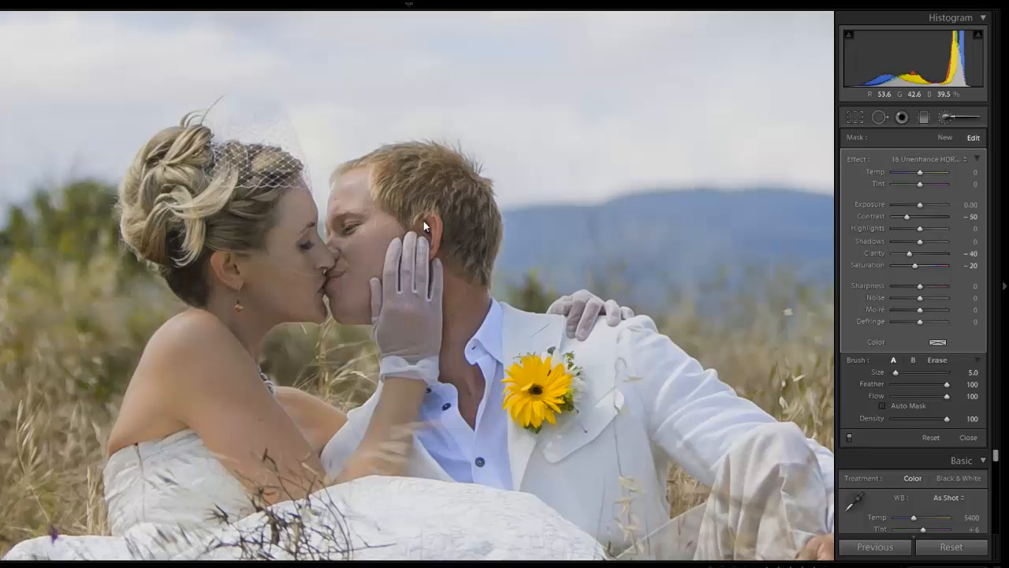
{"action": "key", "text": "bracketleft"}
{"action": "key", "text": "bracketleft"}
{"action": "mouse_move", "coordinate": [434, 236]}
{"action": "left_mouse_down"}
{"action": "mouse_move", "coordinate": [434, 249]}
{"action": "mouse_move", "coordinate": [426, 222]}
{"action": "left_mouse_up"}
Paint the skin effect over the groom's neck and open collar area at brush size 4.
{"action": "key", "text": "bracketright"}
{"action": "key", "text": "bracketright"}
{"action": "key", "text": "bracketright"}
{"action": "mouse_move", "coordinate": [478, 305]}
{"action": "left_mouse_down"}
{"action": "mouse_move", "coordinate": [478, 295]}
{"action": "mouse_move", "coordinate": [455, 320]}
{"action": "mouse_move", "coordinate": [460, 297]}
{"action": "mouse_move", "coordinate": [454, 342]}
{"action": "mouse_move", "coordinate": [467, 299]}
{"action": "left_mouse_up"}
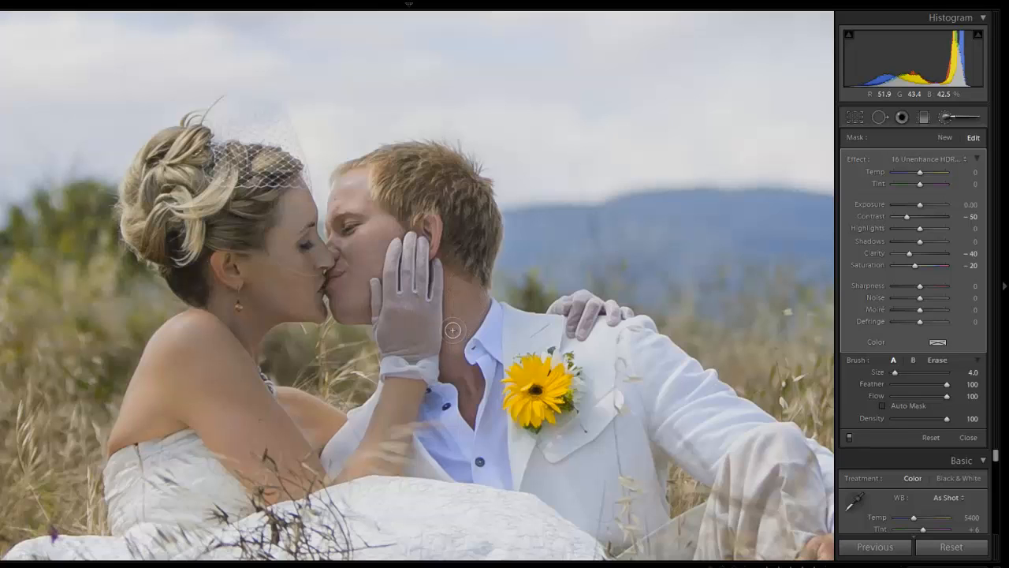
{"action": "key", "text": "bracketleft"}
{"action": "key", "text": "bracketleft"}
{"action": "mouse_move", "coordinate": [462, 369]}
{"action": "left_mouse_down"}
{"action": "mouse_move", "coordinate": [432, 378]}
{"action": "mouse_move", "coordinate": [447, 374]}
{"action": "mouse_move", "coordinate": [467, 409]}
{"action": "mouse_move", "coordinate": [471, 389]}
{"action": "mouse_move", "coordinate": [473, 425]}
{"action": "mouse_move", "coordinate": [476, 375]}
{"action": "mouse_move", "coordinate": [453, 375]}
{"action": "mouse_move", "coordinate": [464, 329]}
{"action": "mouse_move", "coordinate": [489, 304]}
{"action": "mouse_move", "coordinate": [467, 285]}
{"action": "mouse_move", "coordinate": [451, 359]}
{"action": "mouse_move", "coordinate": [451, 264]}
{"action": "mouse_move", "coordinate": [455, 339]}
{"action": "left_mouse_up"}
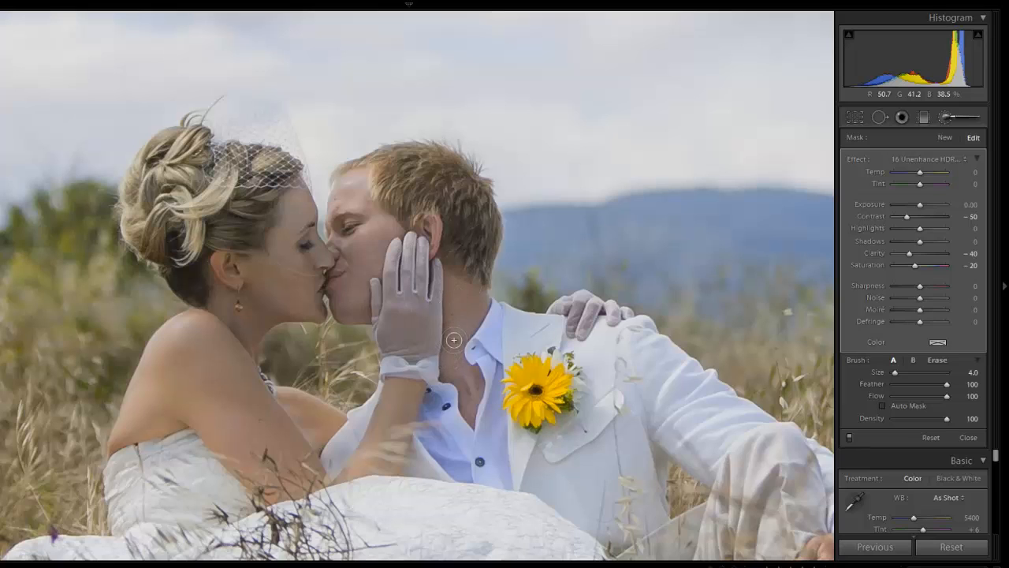
{"action": "left_click_drag", "start_coordinate": [474, 302], "coordinate": [480, 310]}
Try the skin effect on the groom's hand at brush size 6, and undo the brush strokes.
{"action": "left_click_drag", "start_coordinate": [662, 473], "coordinate": [330, 230]}
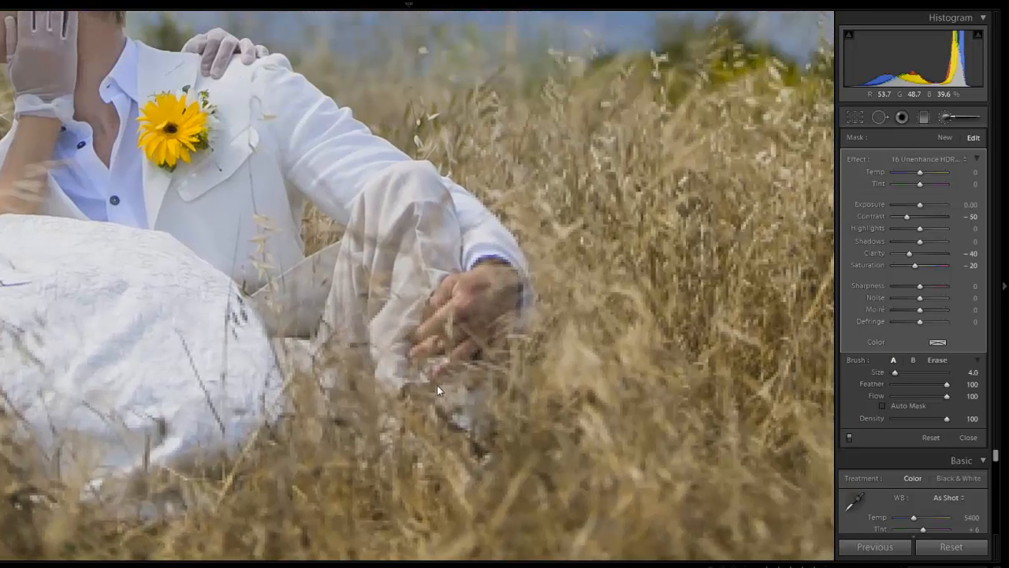
{"action": "key", "text": "bracketright"}
{"action": "key", "text": "bracketright"}
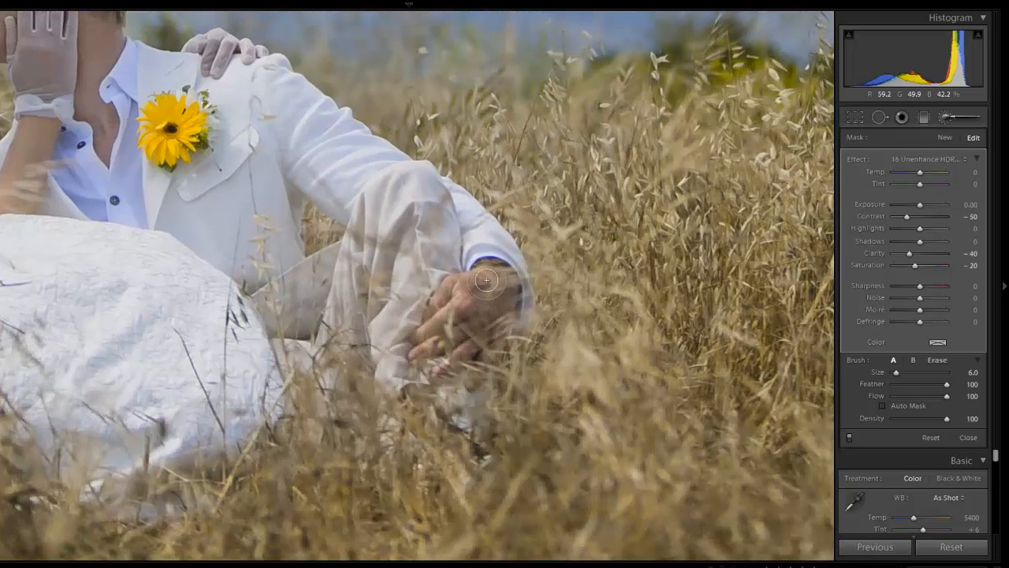
{"action": "mouse_move", "coordinate": [489, 281]}
{"action": "left_mouse_down"}
{"action": "mouse_move", "coordinate": [445, 291]}
{"action": "mouse_move", "coordinate": [435, 313]}
{"action": "mouse_move", "coordinate": [479, 279]}
{"action": "mouse_move", "coordinate": [410, 353]}
{"action": "mouse_move", "coordinate": [494, 301]}
{"action": "mouse_move", "coordinate": [488, 326]}
{"action": "mouse_move", "coordinate": [503, 288]}
{"action": "mouse_move", "coordinate": [462, 365]}
{"action": "mouse_move", "coordinate": [506, 288]}
{"action": "mouse_move", "coordinate": [484, 351]}
{"action": "mouse_move", "coordinate": [514, 291]}
{"action": "mouse_move", "coordinate": [481, 284]}
{"action": "mouse_move", "coordinate": [469, 307]}
{"action": "left_mouse_up"}
{"action": "key", "text": "bracketleft"}
{"action": "key", "text": "bracketleft"}
{"action": "key", "text": "bracketleft"}
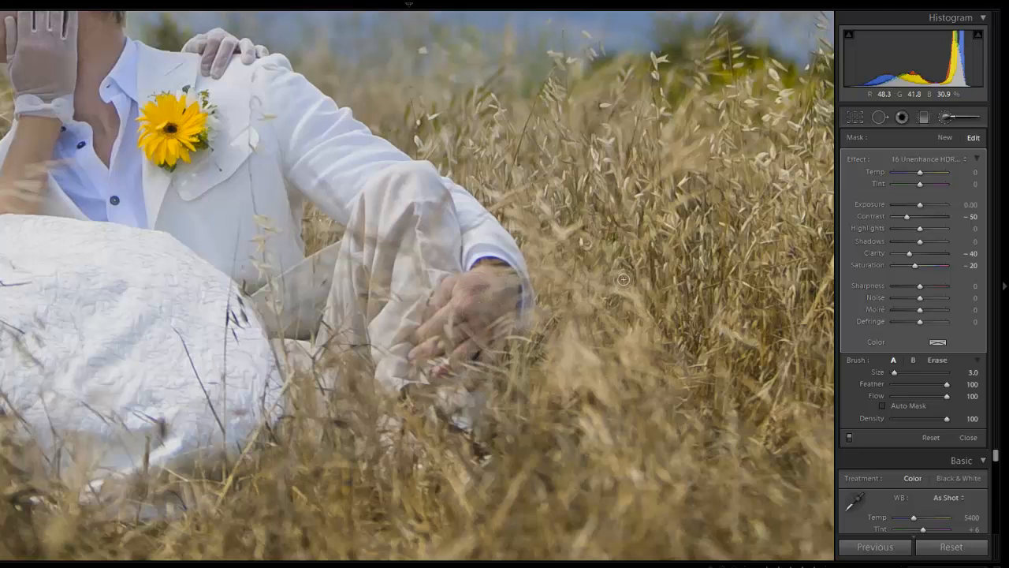
{"action": "key", "text": "ctrl+z"}
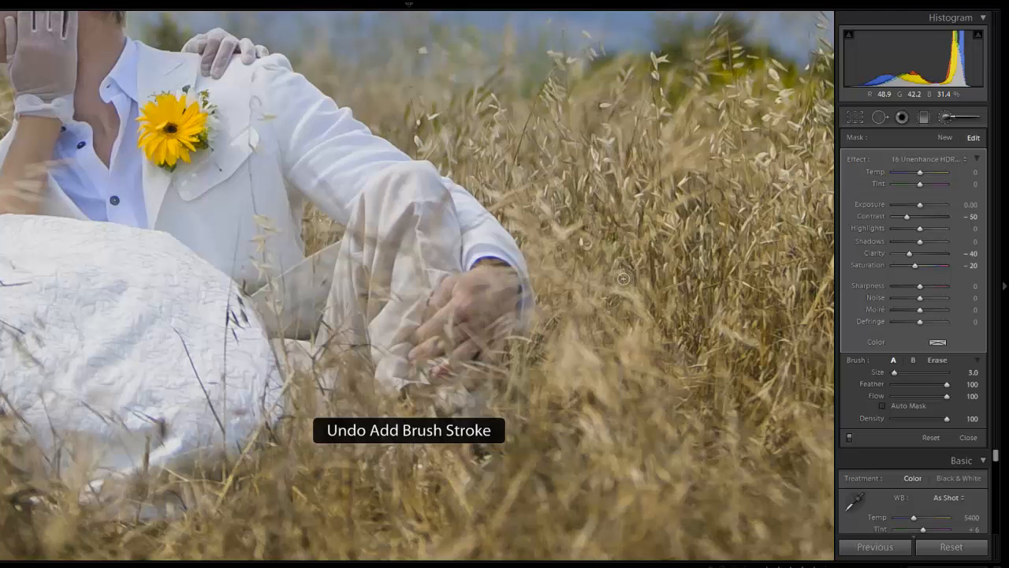
{"action": "key", "text": "ctrl+z"}
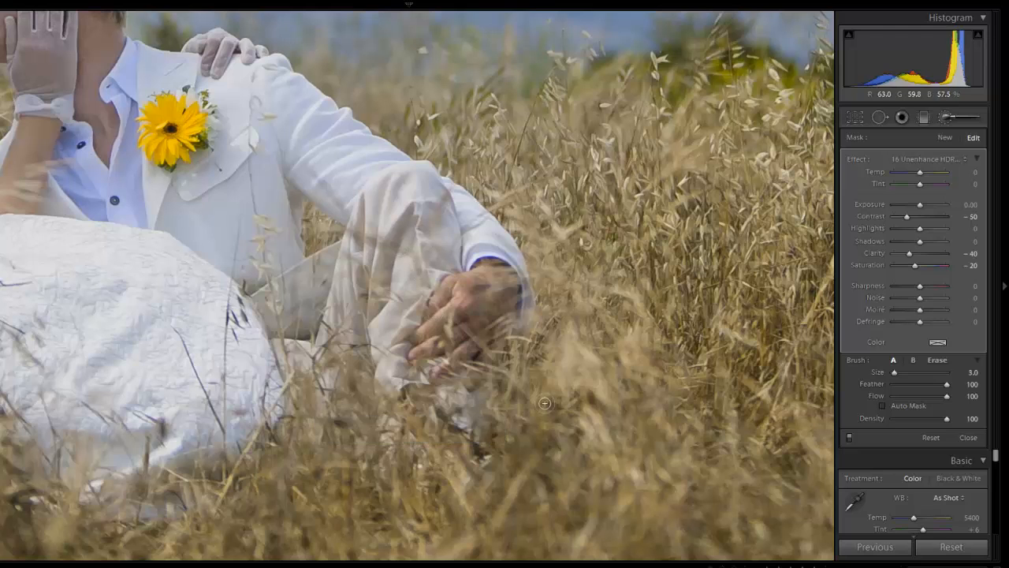
Close the Adjustment Brush and review the Basic, Tone Curve and Split Toning settings of the whole photo.
{"action": "left_click", "coordinate": [426, 312]}
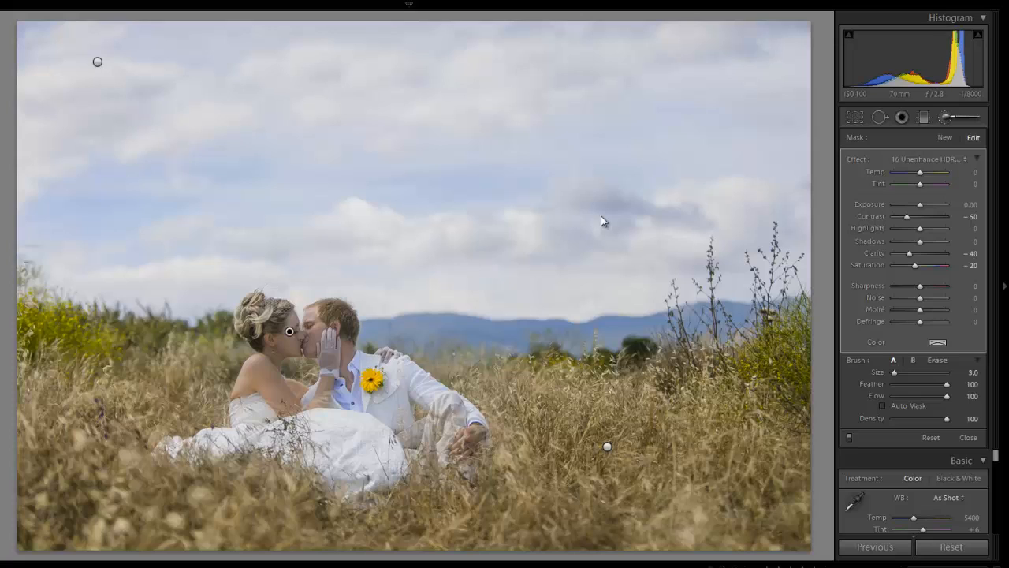
{"action": "left_click", "coordinate": [946, 111]}
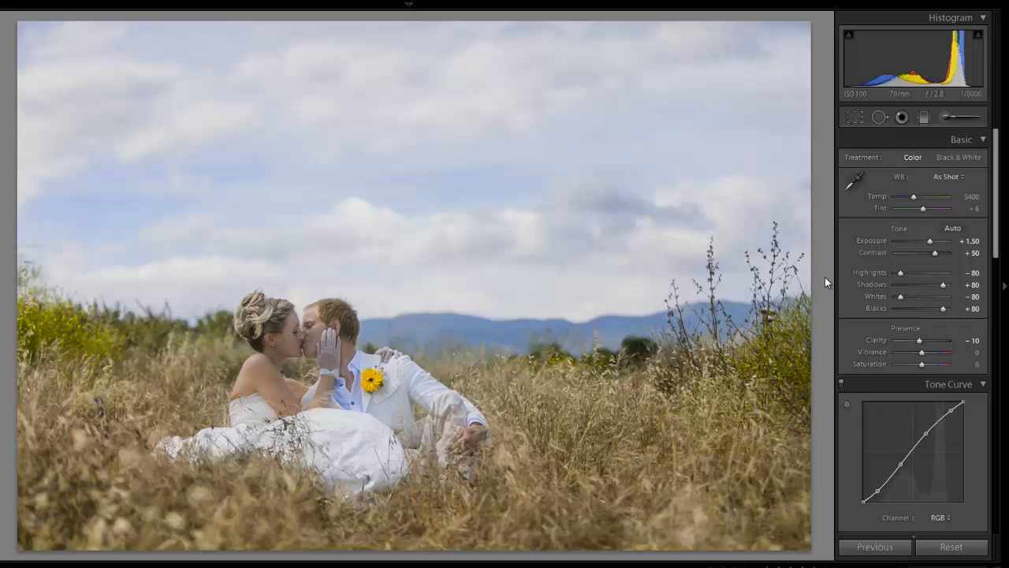
{"action": "scroll", "coordinate": [921, 296], "scroll_direction": "down", "scroll_amount": 4}
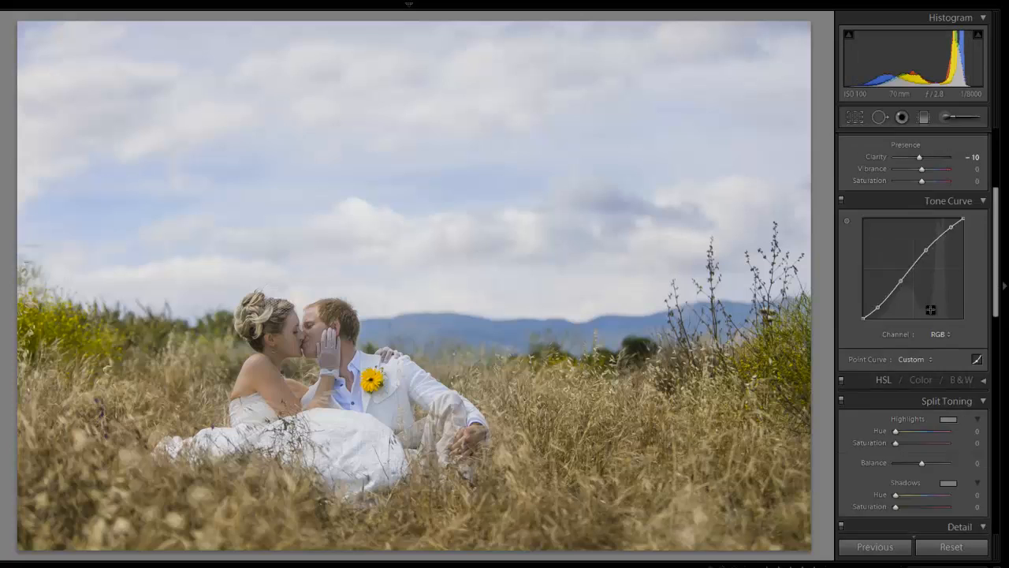
{"action": "scroll", "coordinate": [931, 310], "scroll_direction": "down", "scroll_amount": 2}
{"action": "scroll", "coordinate": [932, 310], "scroll_direction": "up", "scroll_amount": 6}
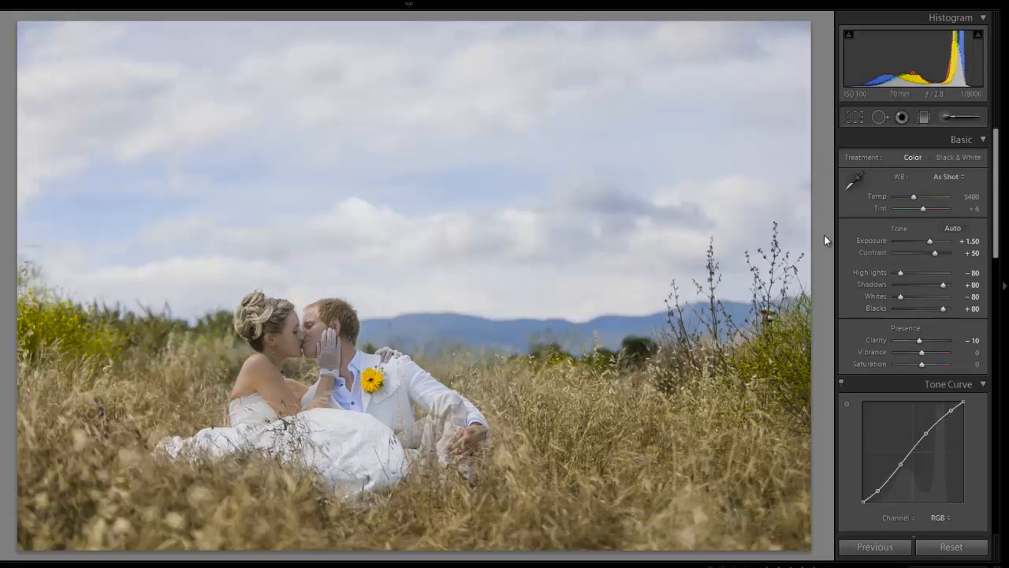
Compare the edited wedding photo with its original Before version several times, ending on the edited version.
{"action": "key", "text": "backslash"}
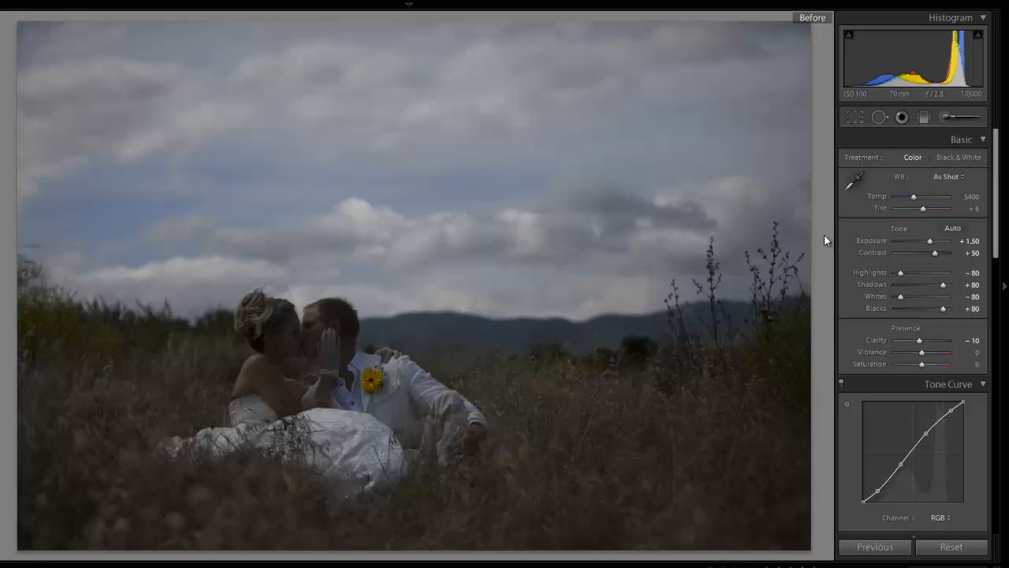
{"action": "key", "text": "backslash"}
{"action": "key", "text": "backslash"}
{"action": "key", "text": "backslash"}
{"action": "key", "text": "backslash"}
{"action": "key", "text": "backslash"}
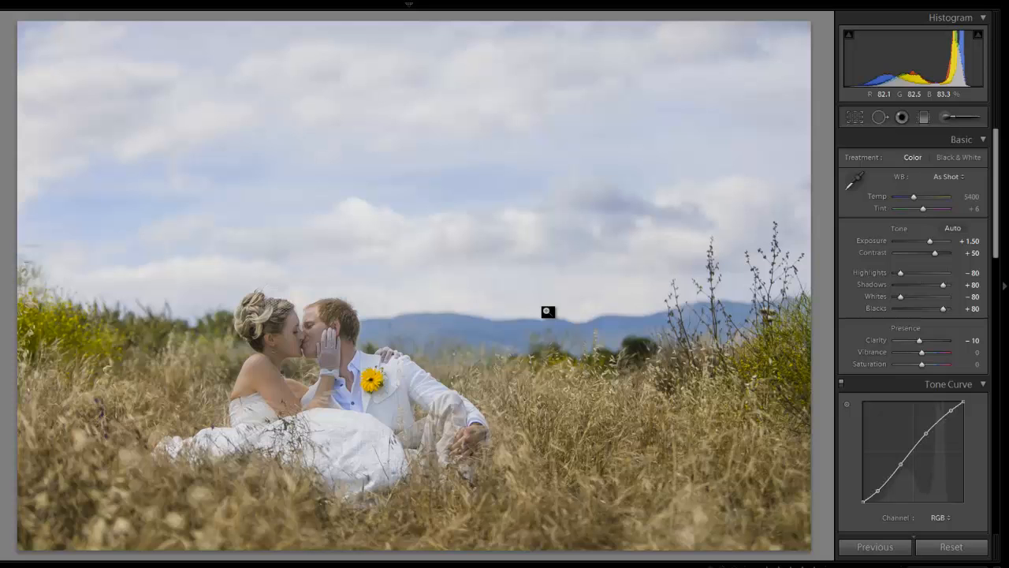
{"action": "key", "text": "backslash"}
{"action": "key", "text": "backslash"}
{"action": "key", "text": "backslash"}
{"action": "key", "text": "backslash"}
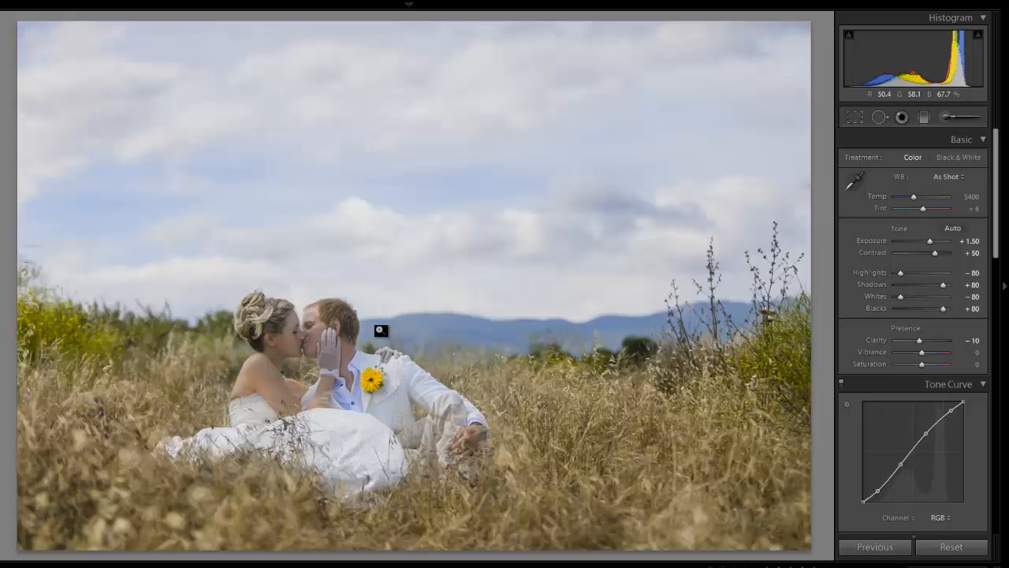